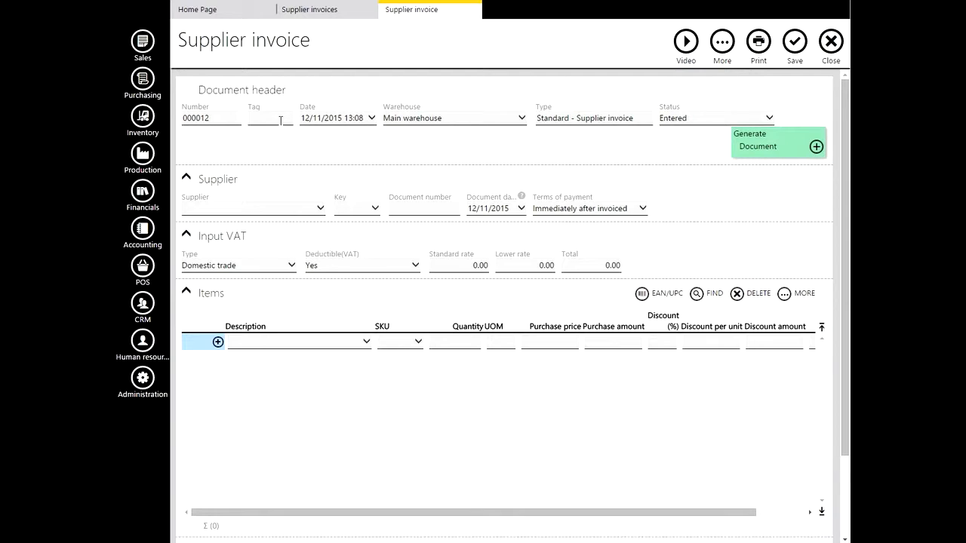
left_click(207, 121)
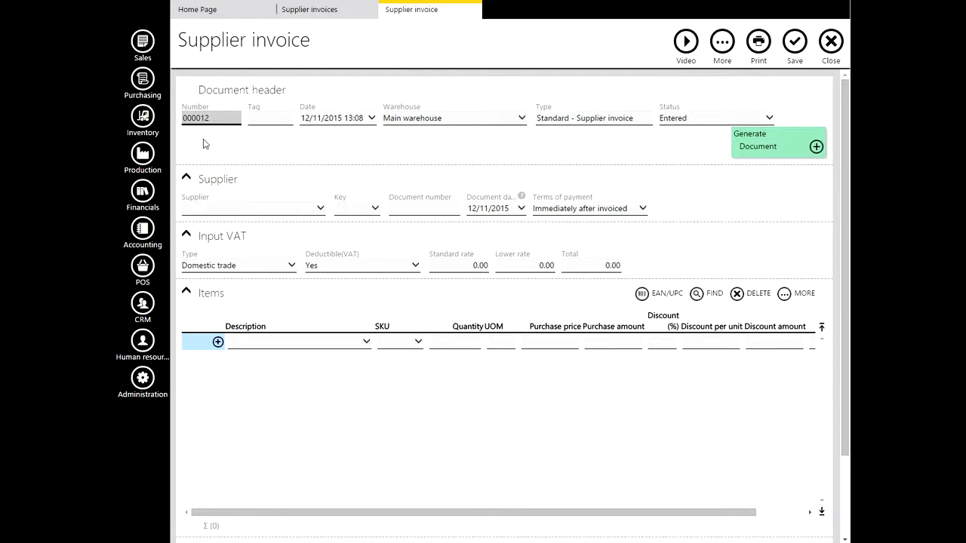
left_click(255, 116)
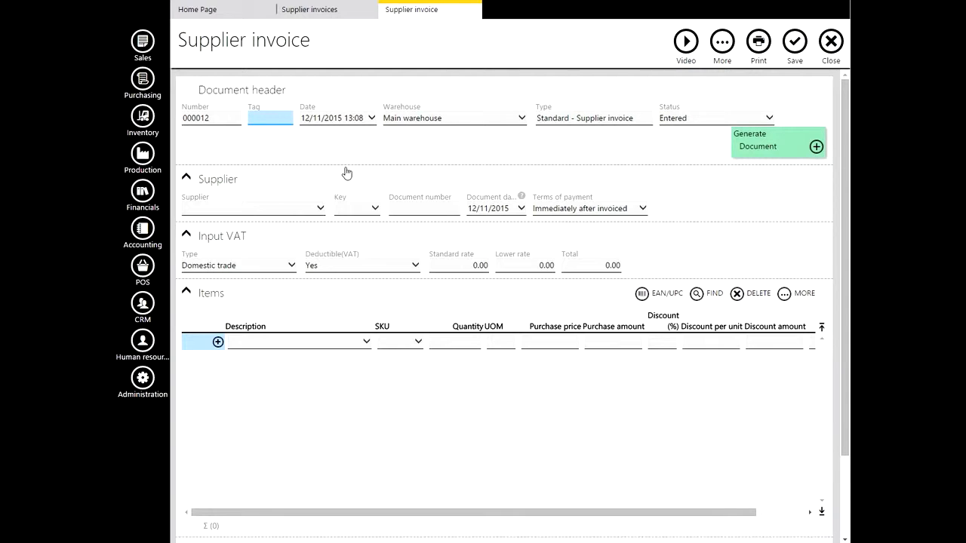
left_click(318, 118)
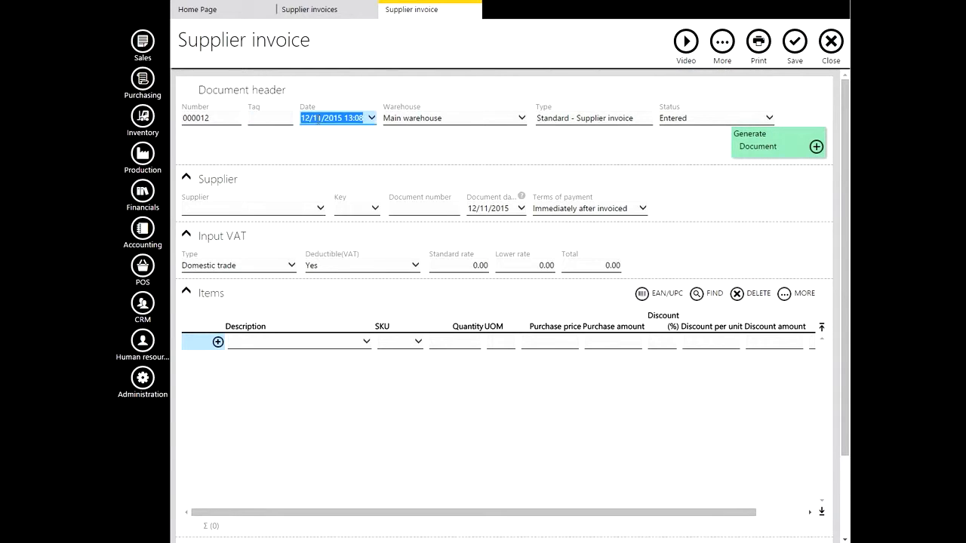
left_click(361, 119)
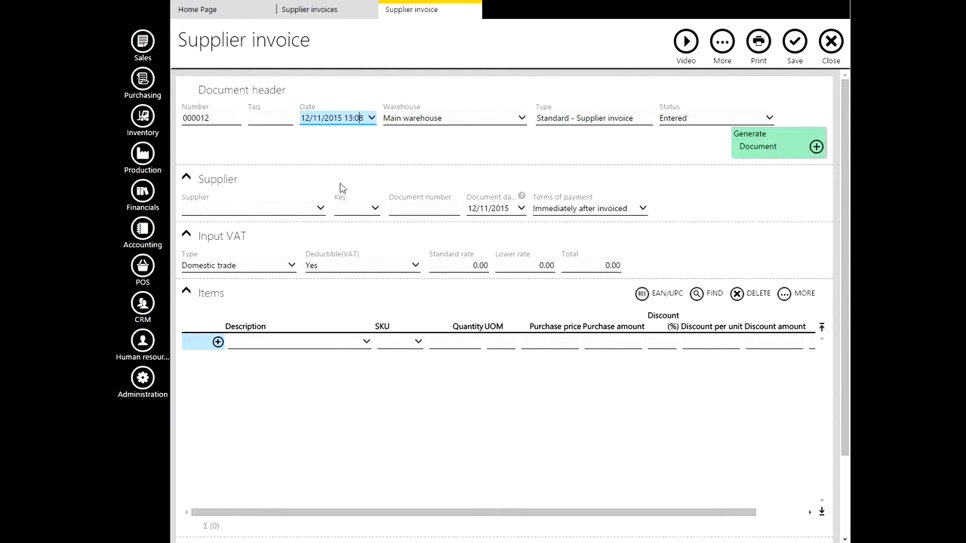
Set the warehouse in the document header to Retail store
left_click(411, 121)
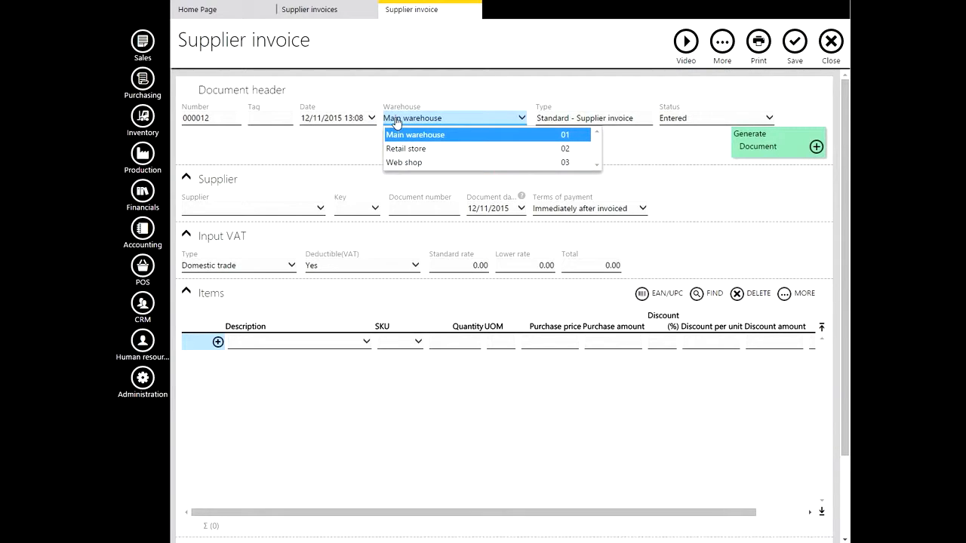
left_click(396, 120)
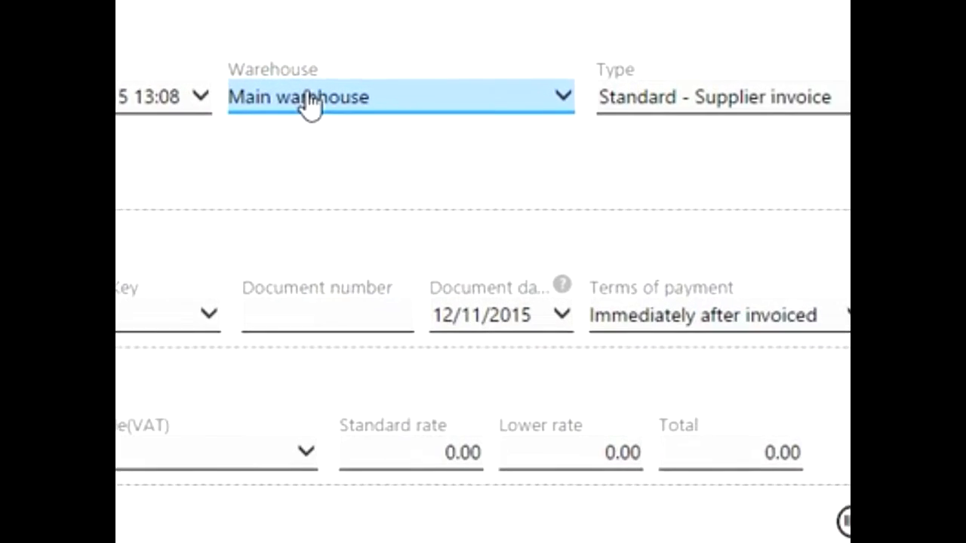
left_click(348, 105)
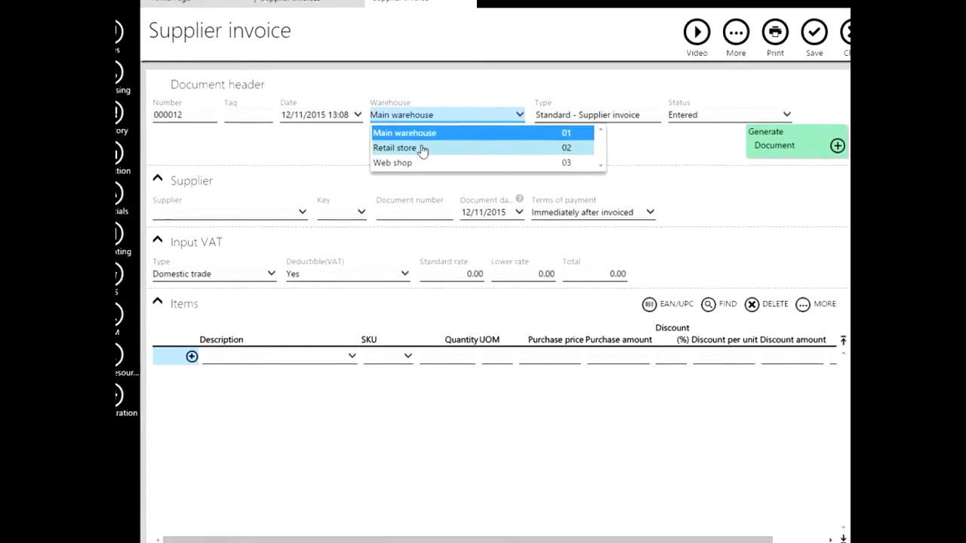
left_click(428, 147)
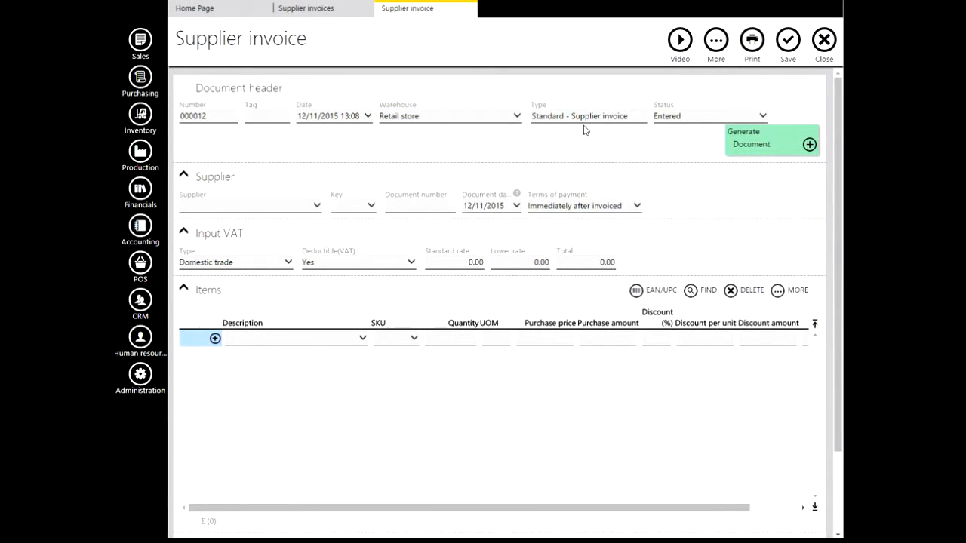
Select Samsung as the invoice's supplier
left_click(250, 208)
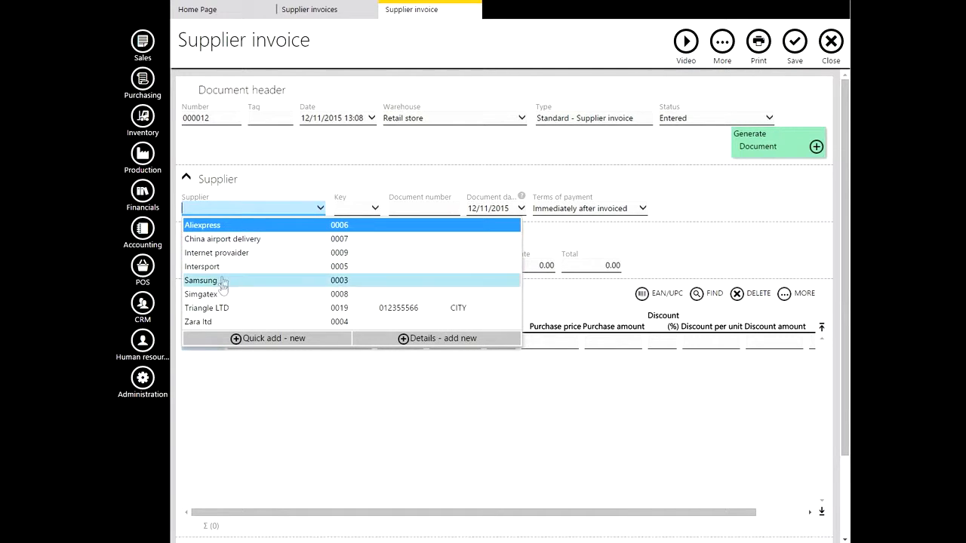
left_click(217, 280)
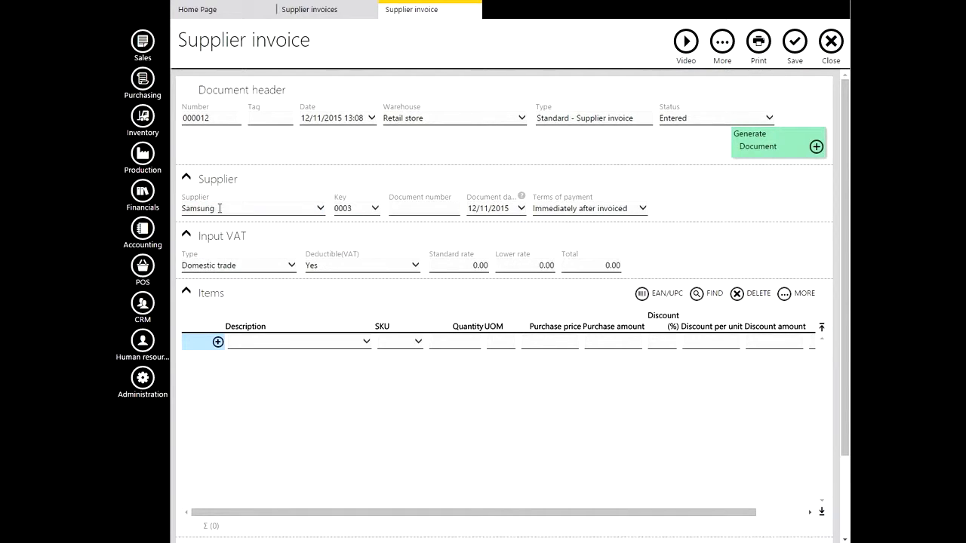
left_click(220, 209)
left_click(220, 208)
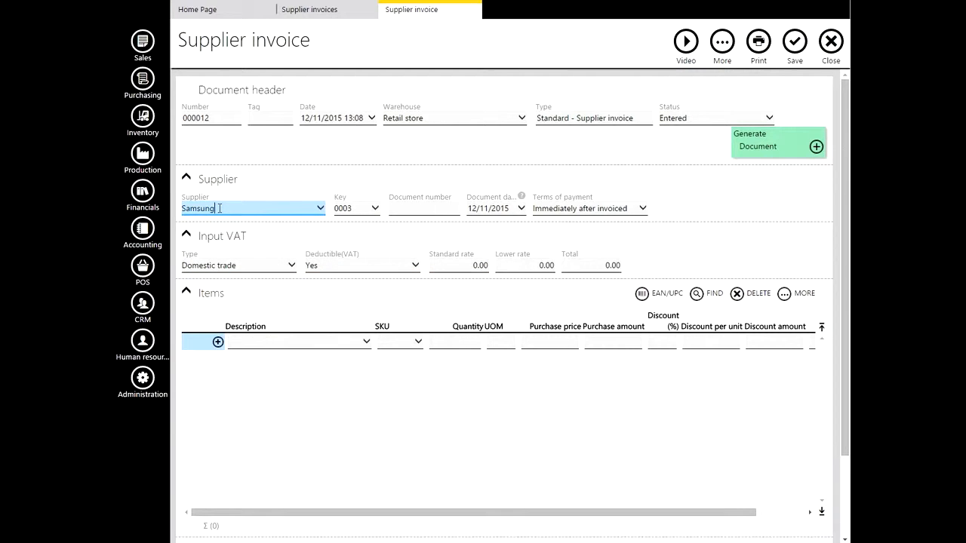
left_click(143, 80)
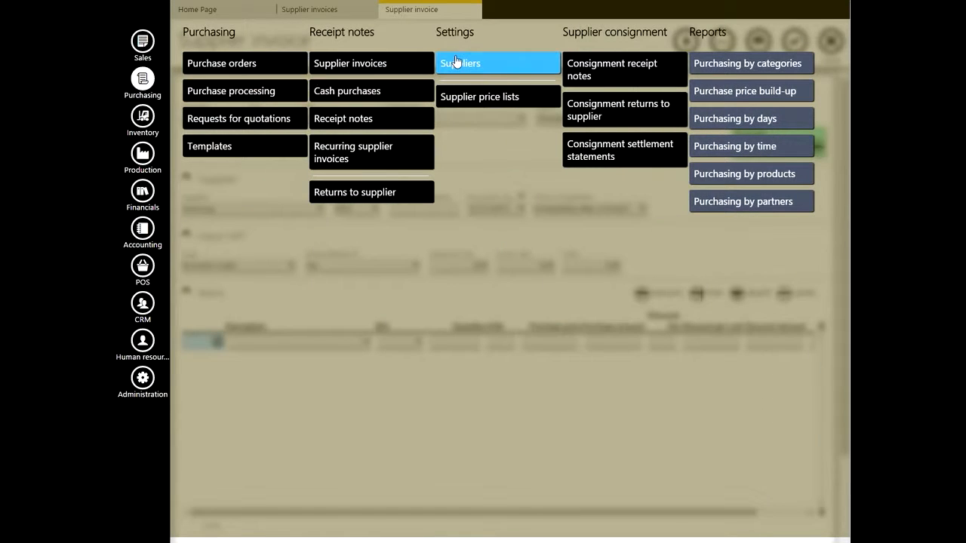
left_click(144, 80)
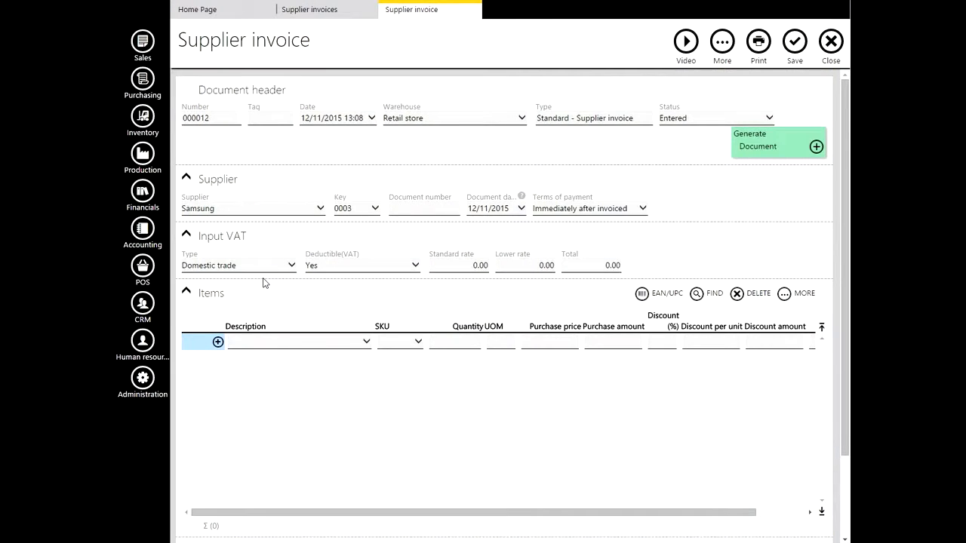
Quick-add a new partner named Casio with type Supplier, and save it as the invoice's supplier
left_click(259, 210)
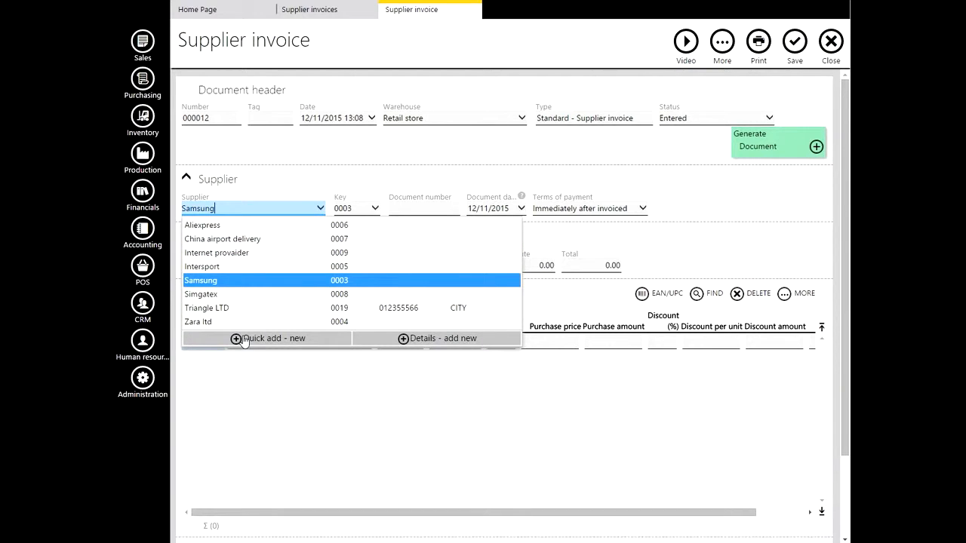
left_click(243, 338)
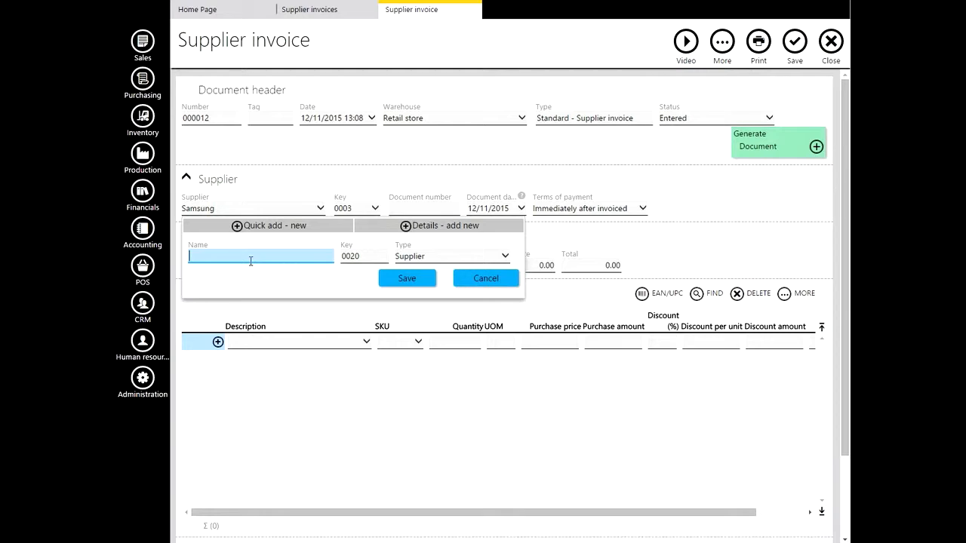
type("Casio")
left_click(408, 258)
left_click(408, 260)
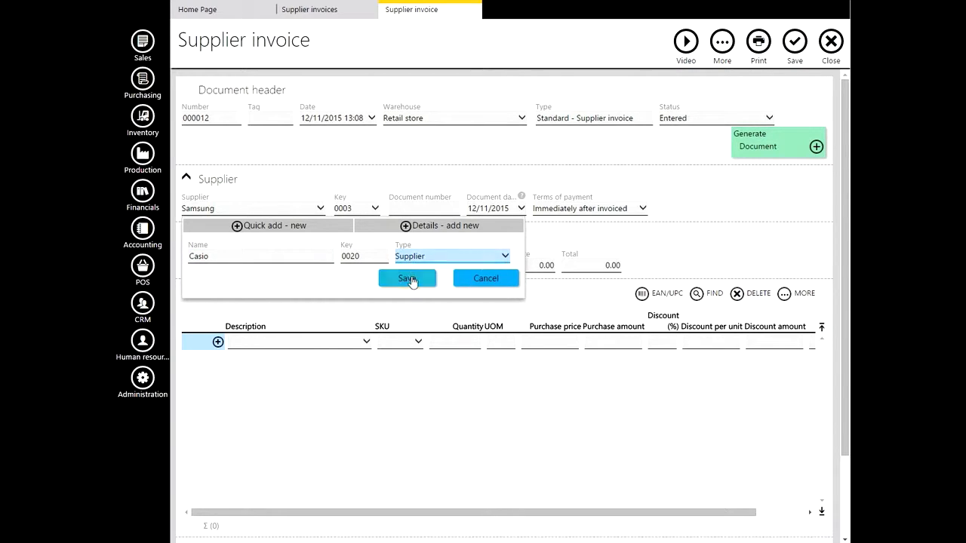
left_click(400, 277)
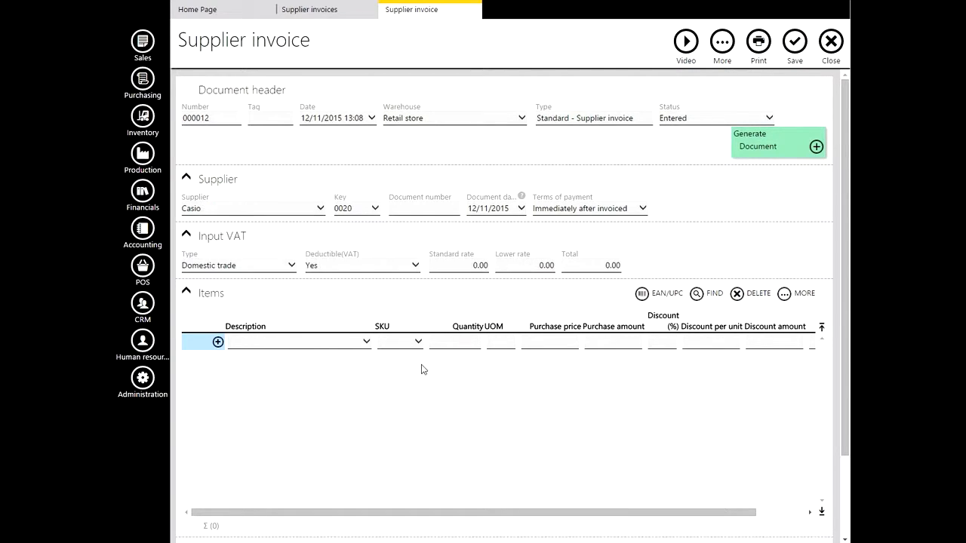
Set the supplier document number to 123456 and the terms of payment to Immediately after invoiced
left_click(418, 208)
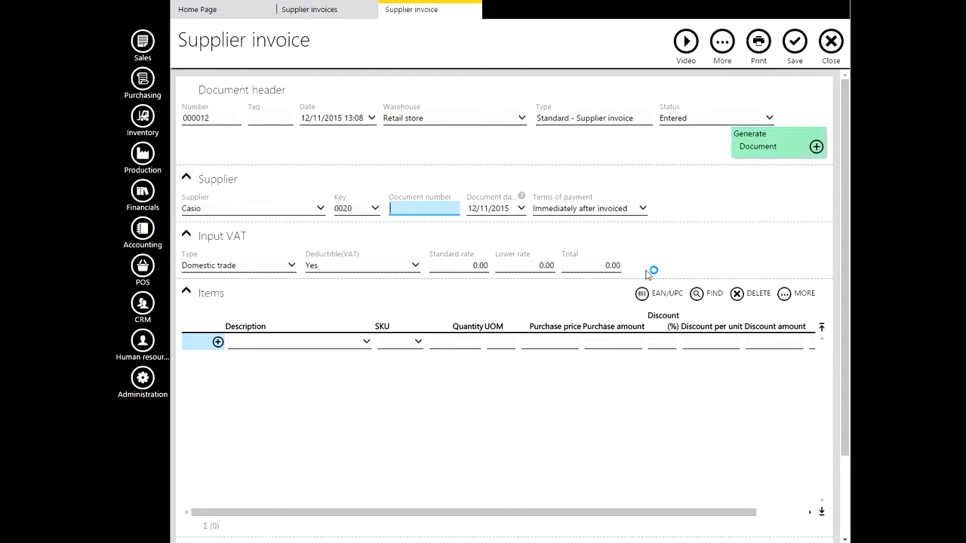
type("123456")
key("Tab")
left_click(560, 213)
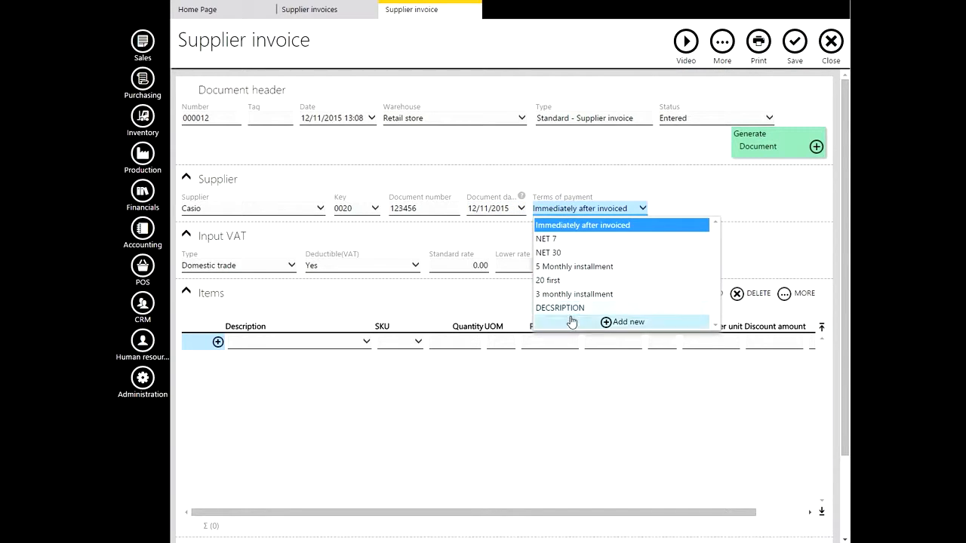
left_click(572, 225)
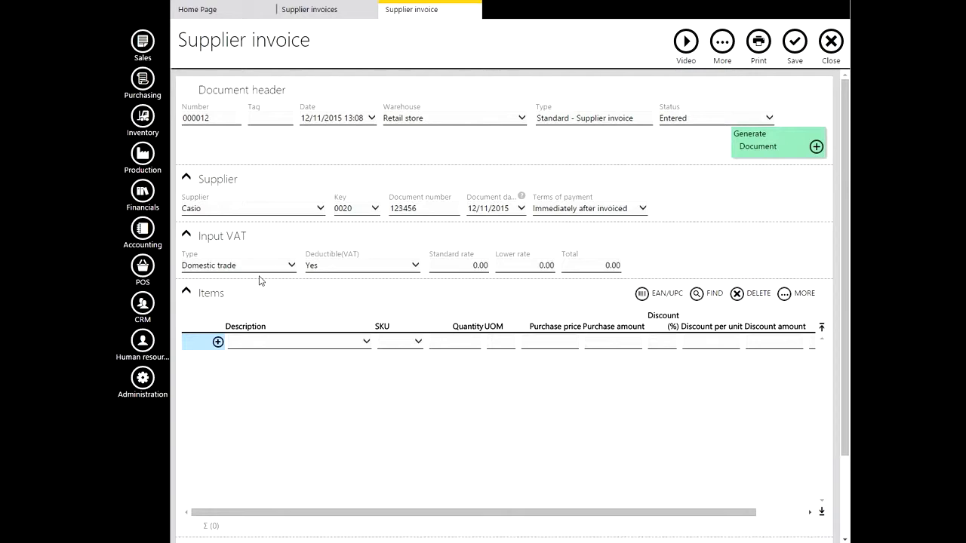
left_click(608, 209)
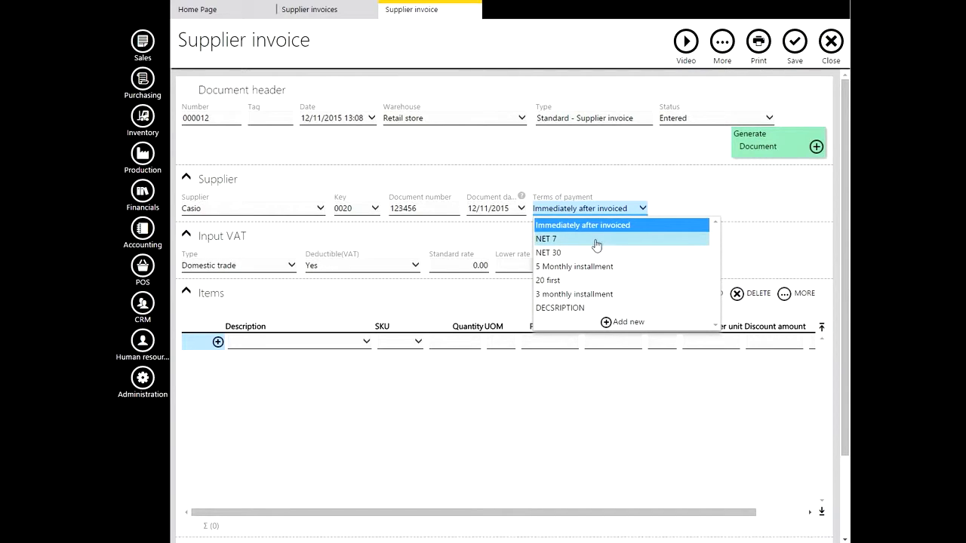
left_click(596, 210)
left_click(143, 191)
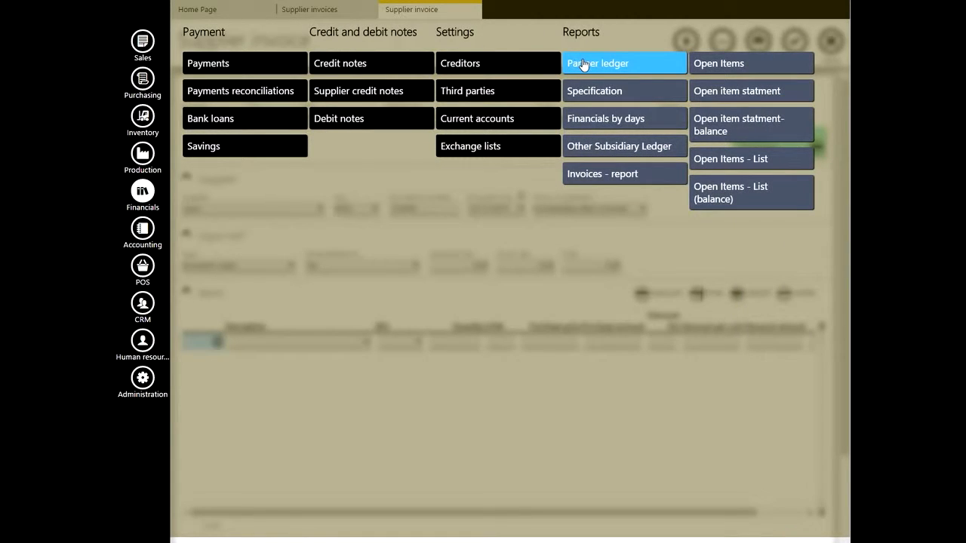
left_click(148, 194)
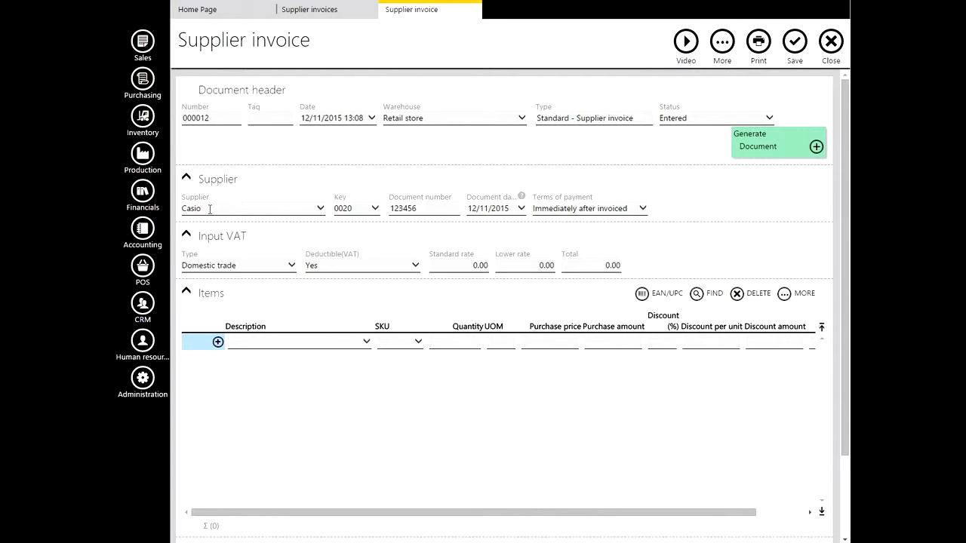
Switch the input VAT type to International trade and back to Domestic trade
left_click(289, 269)
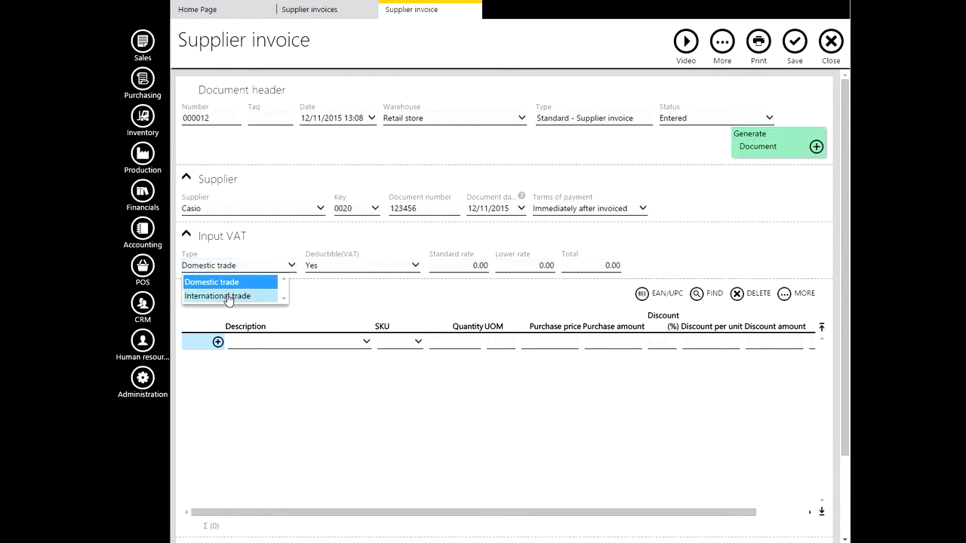
left_click(230, 296)
left_click(230, 268)
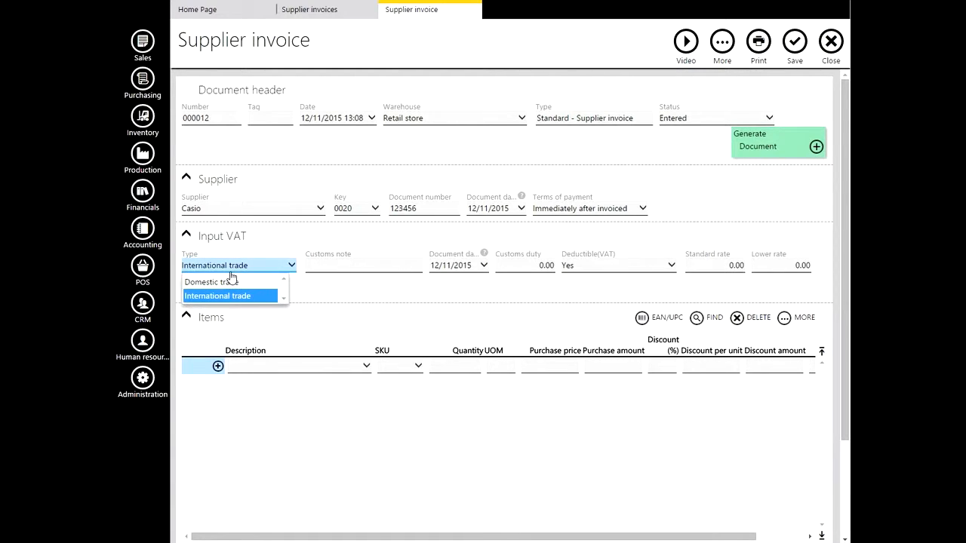
left_click(228, 284)
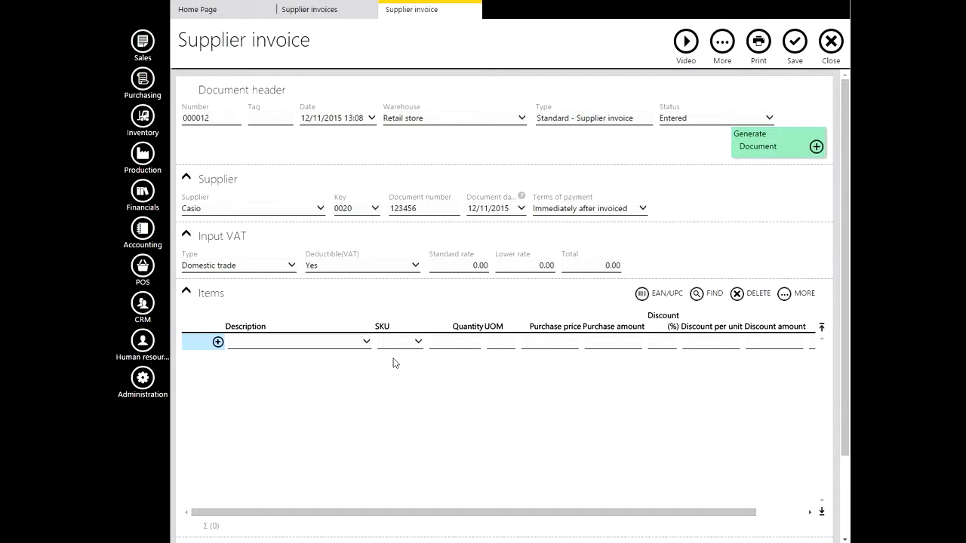
Try No - Tax expenses and Yes for deductible VAT, with a standard rate of 20.00 under Yes
left_click(356, 268)
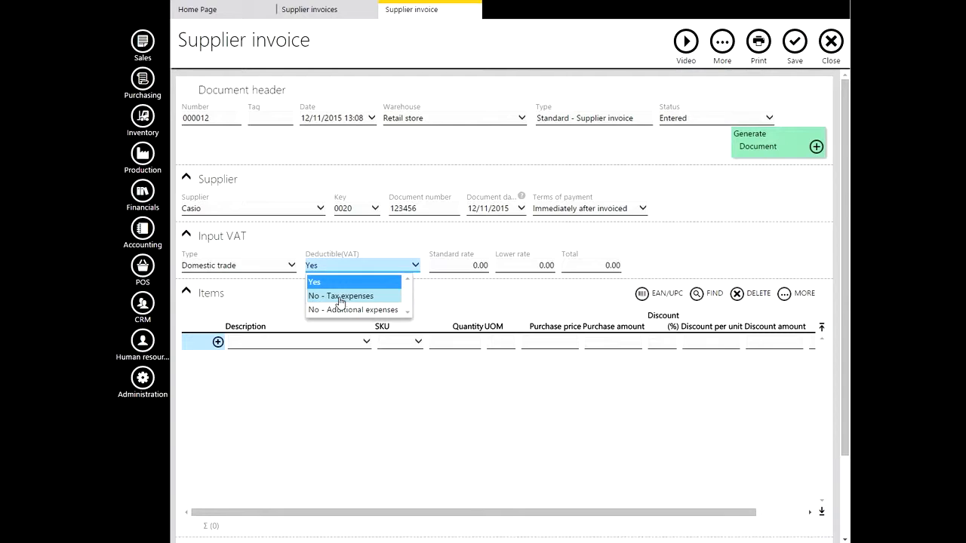
left_click(341, 297)
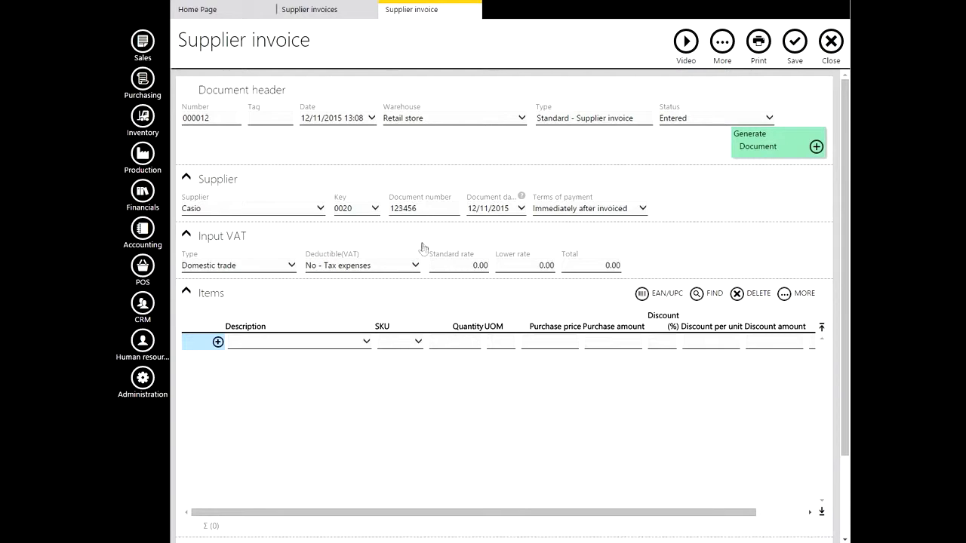
left_click(407, 265)
left_click(361, 281)
left_click(465, 265)
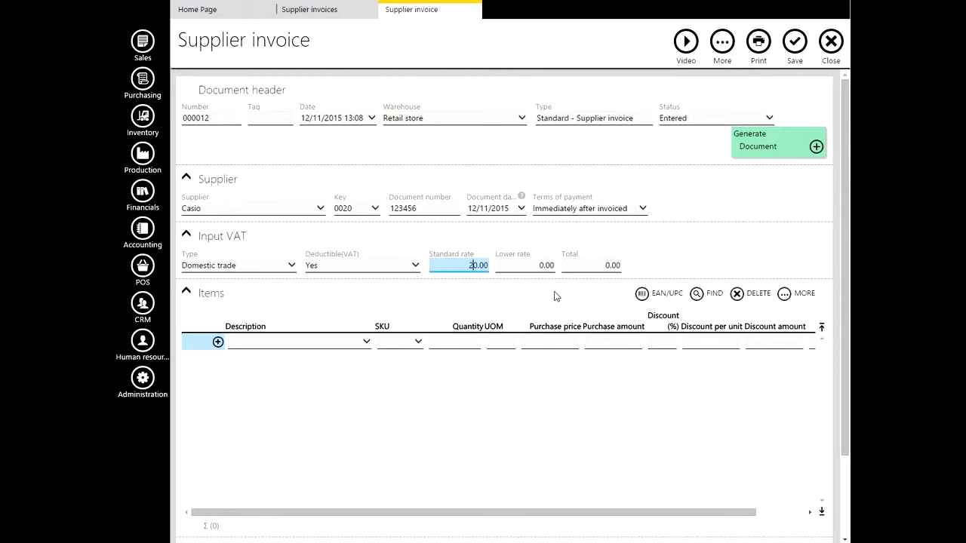
Set the deductible VAT option to No - Tax expenses
left_click(399, 265)
left_click(325, 295)
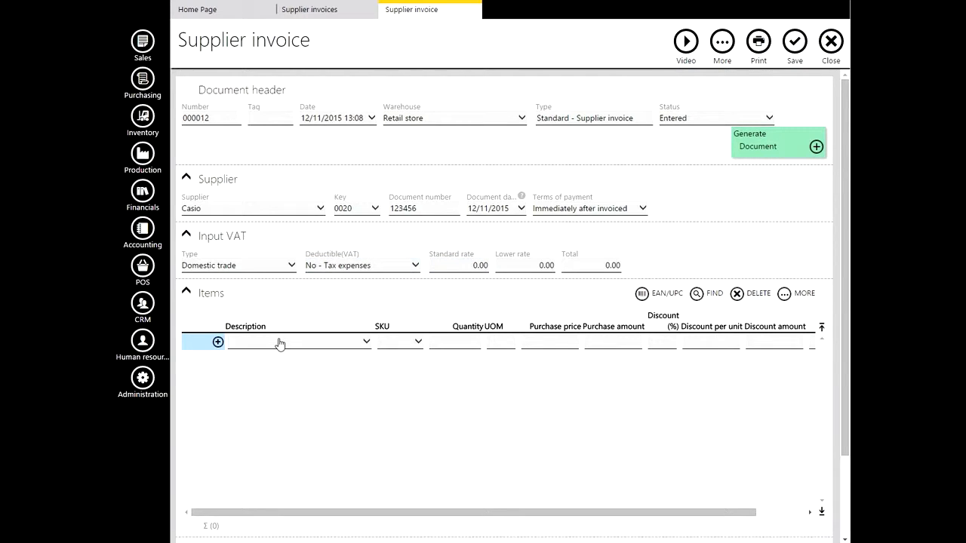
Add the item PRODUCT (SKU 0027) to the invoice with quantity 1000 and purchase price 100
left_click(280, 344)
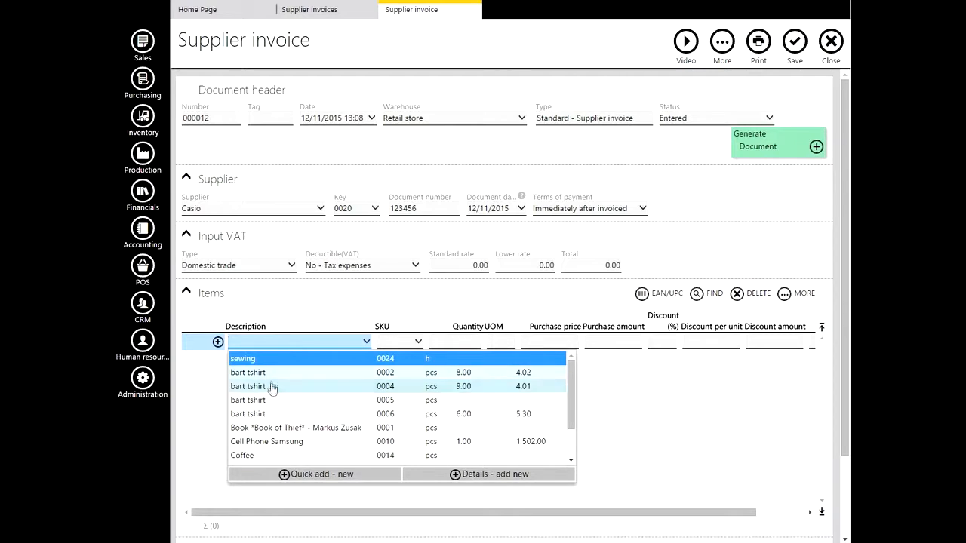
scroll(266, 402, "down", 4)
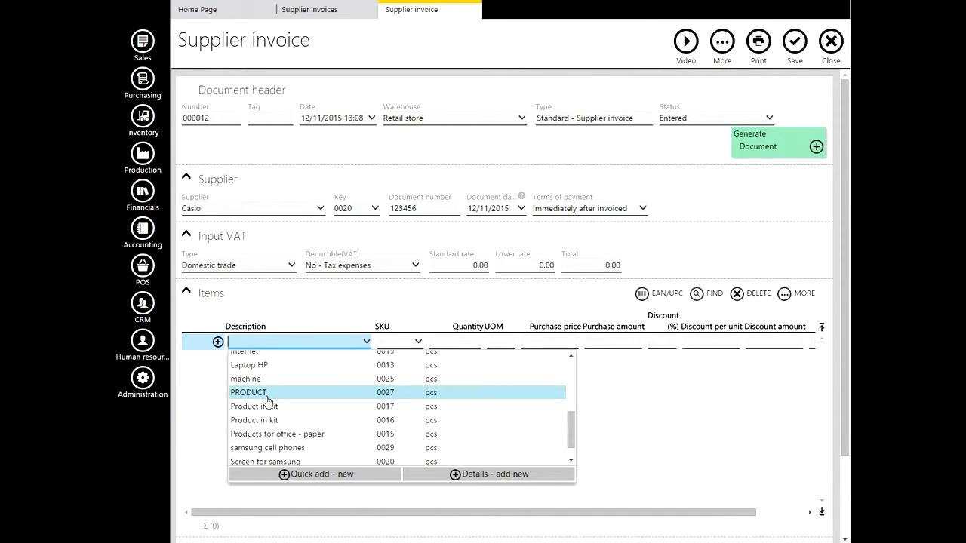
left_click(255, 392)
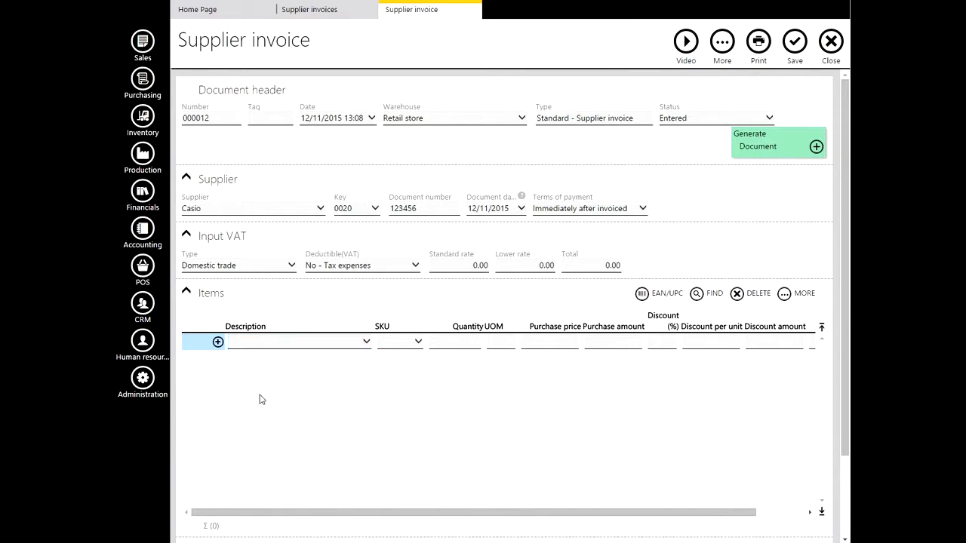
left_click(444, 344)
type("1000")
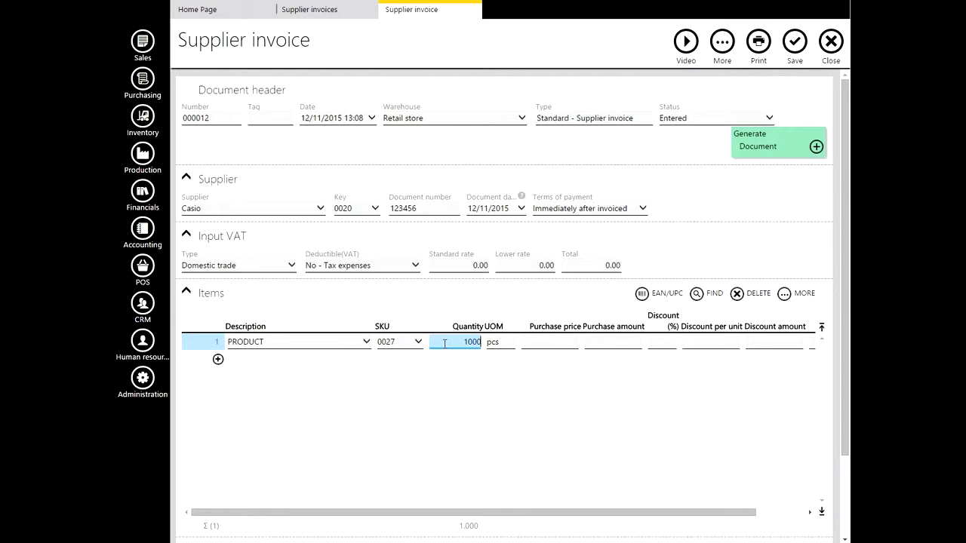
key("Tab")
key("Tab")
type("100")
key("Tab")
key("Tab")
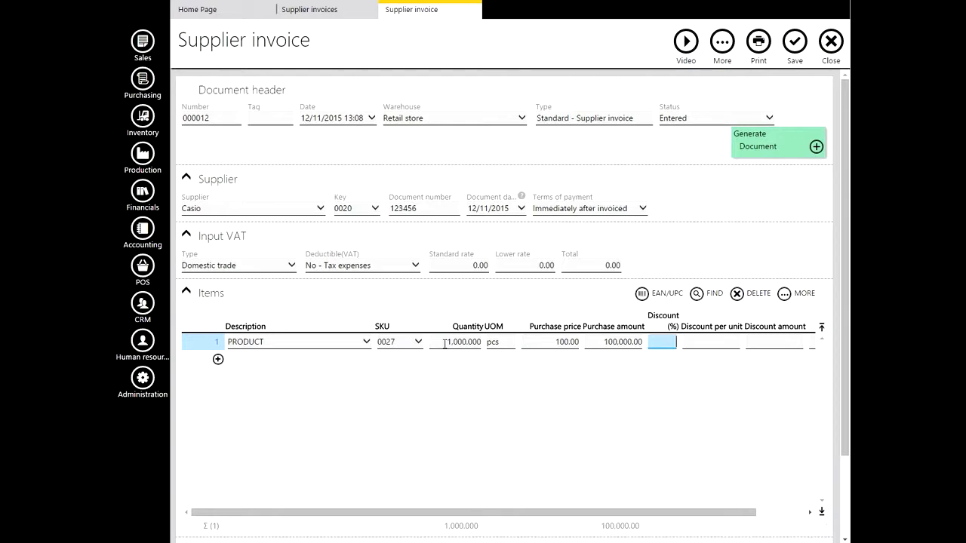
Apply a 5 percent discount to the PRODUCT line of the invoice items
type("5")
key("Tab")
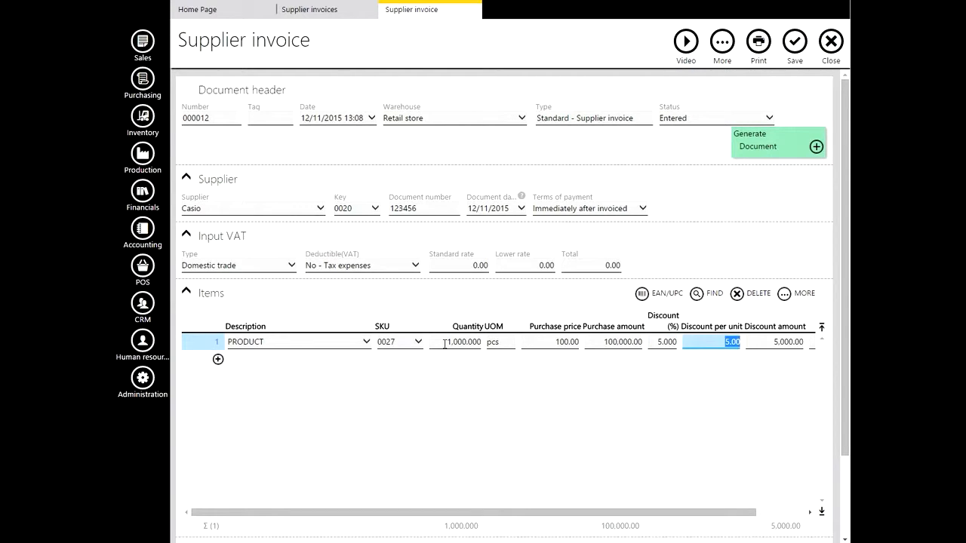
scroll(462, 398, "down", 1)
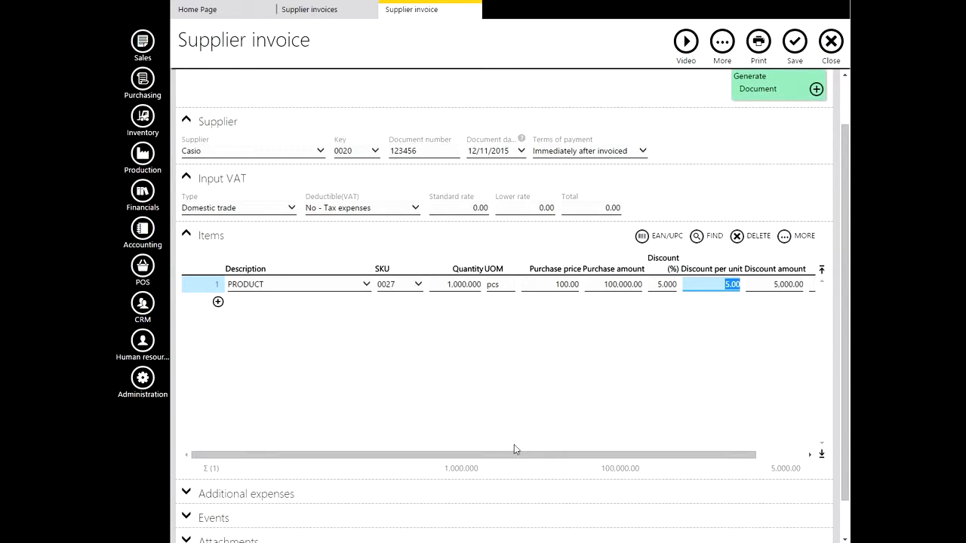
left_click(560, 457)
left_click_drag(560, 457, 351, 431)
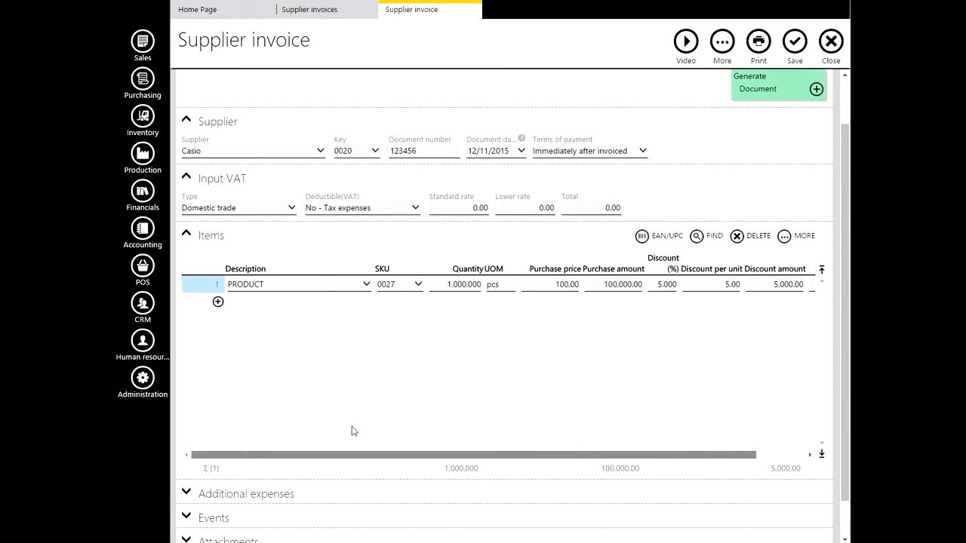
Add dhl as a new supplier with key 0021 in the first line of the additional expenses
scroll(350, 399, "down", 1)
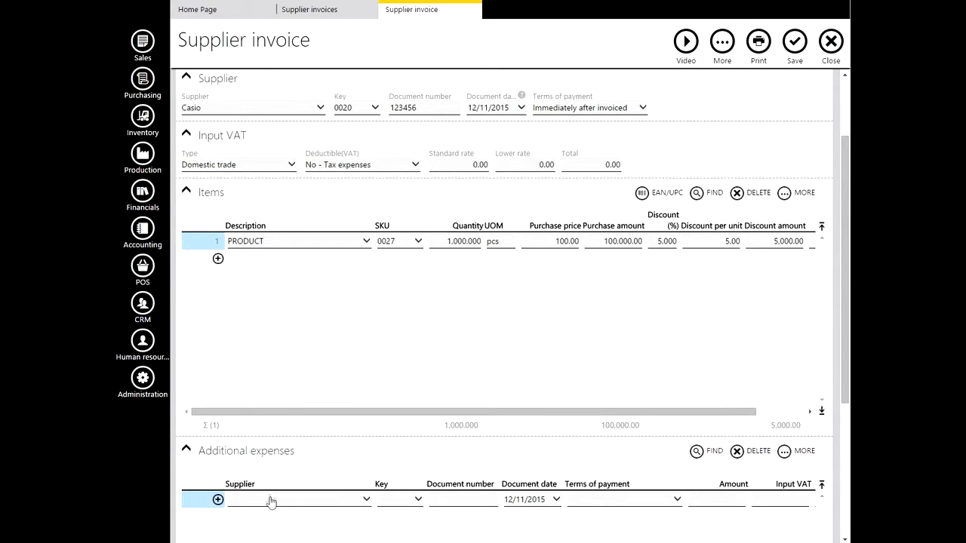
left_click(270, 500)
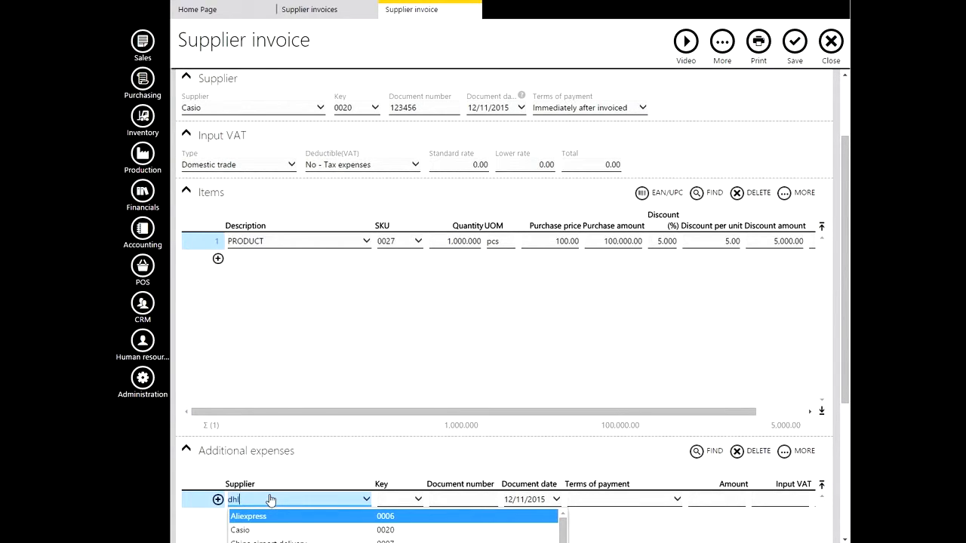
left_click_drag(846, 370, 847, 437)
left_click(287, 428)
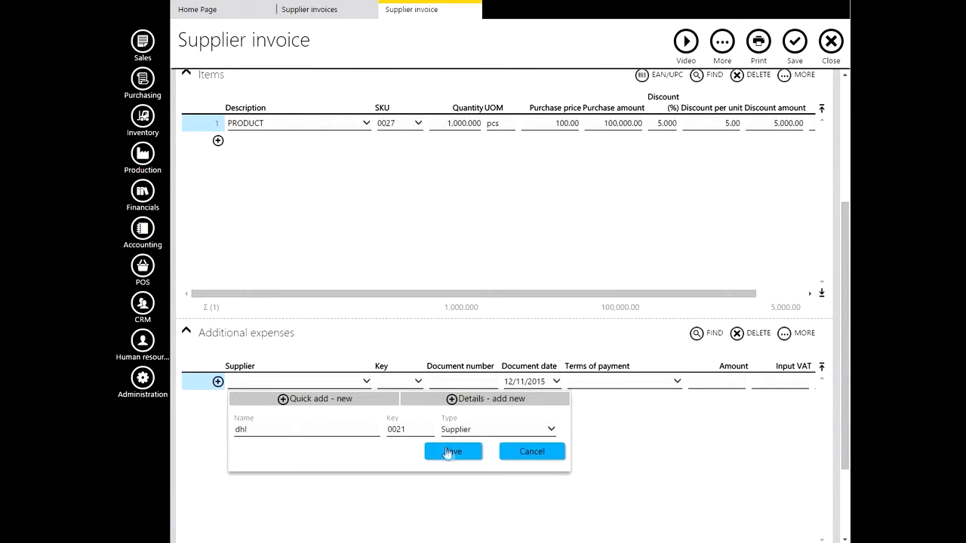
left_click(453, 451)
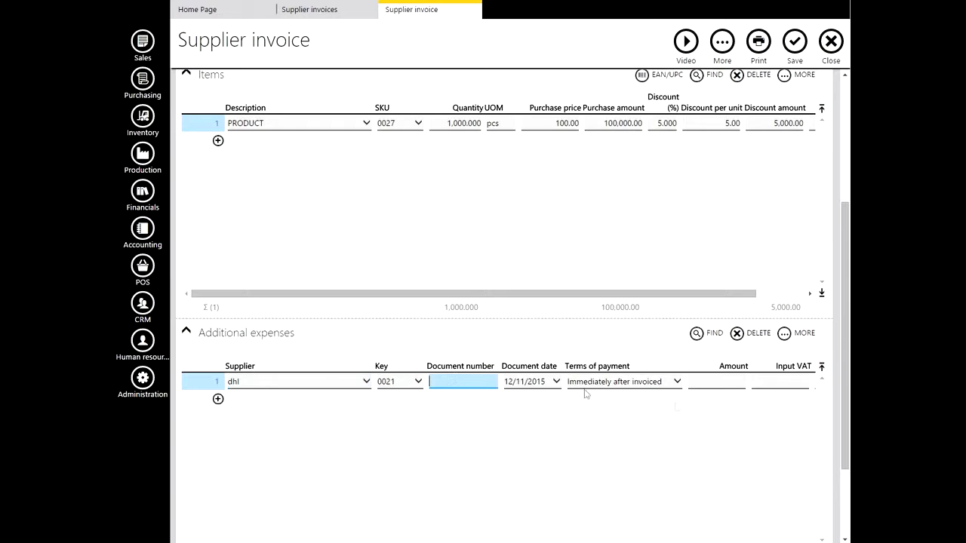
Enter document number 23 and amount 10 for the dhl expense, and collapse the additional expenses
type("23")
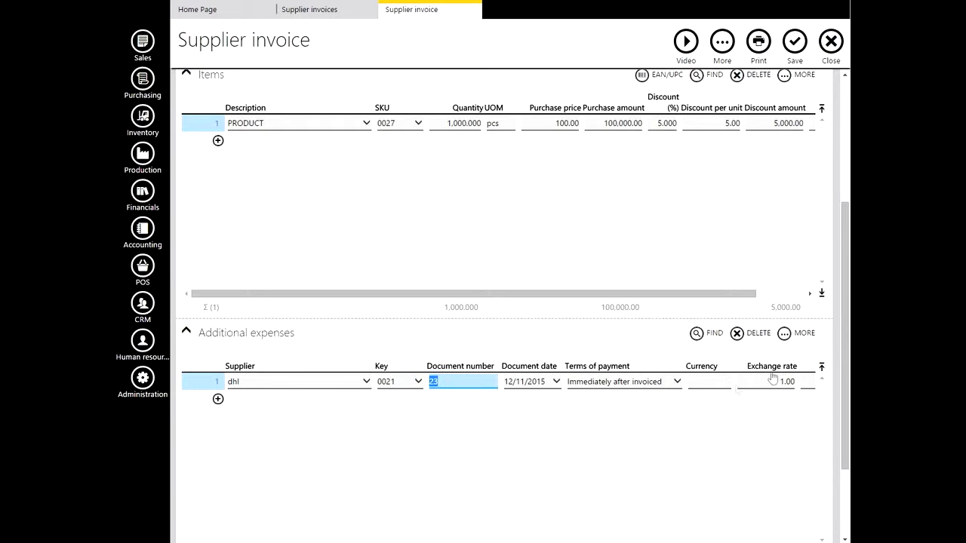
left_click(757, 383)
key("Tab")
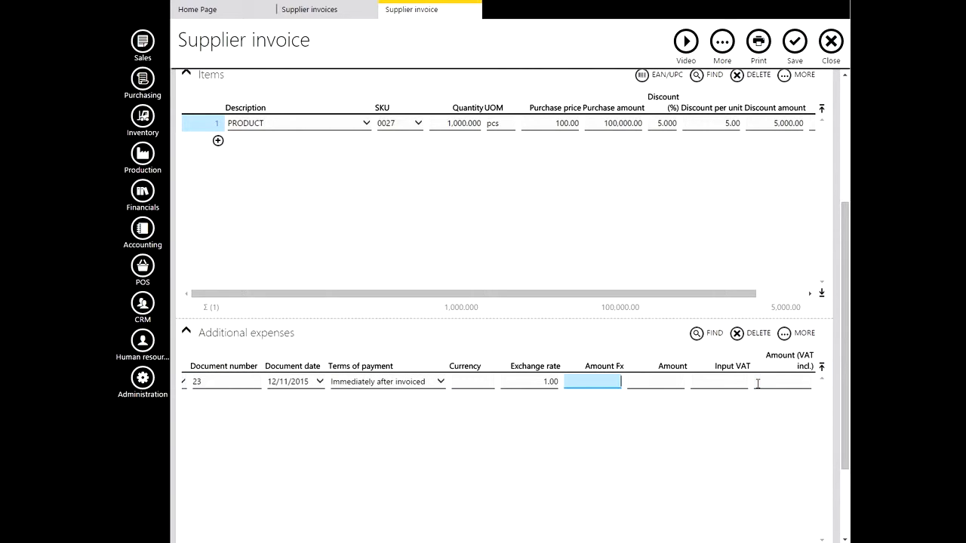
key("Tab")
type("1")
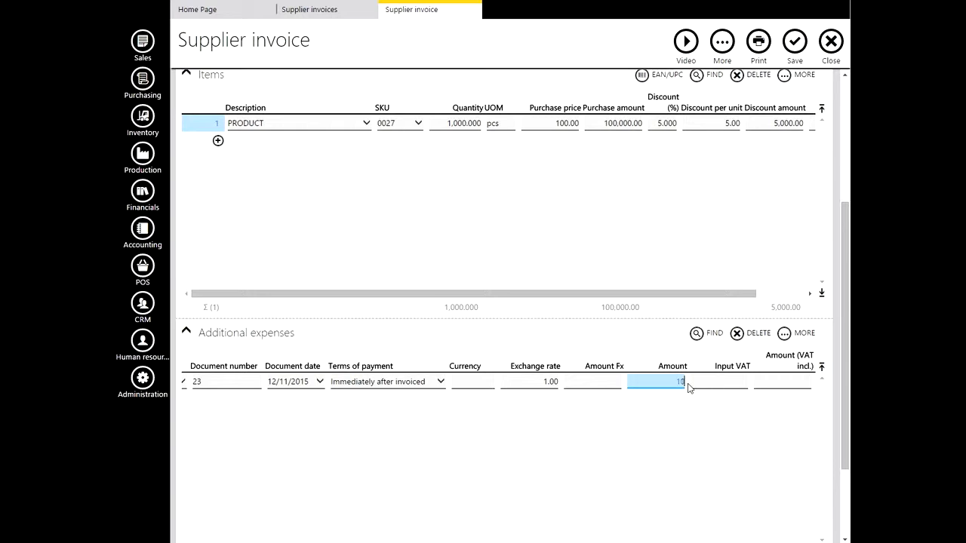
type("0")
key("Tab")
key("Down")
scroll(625, 431, "down", 2)
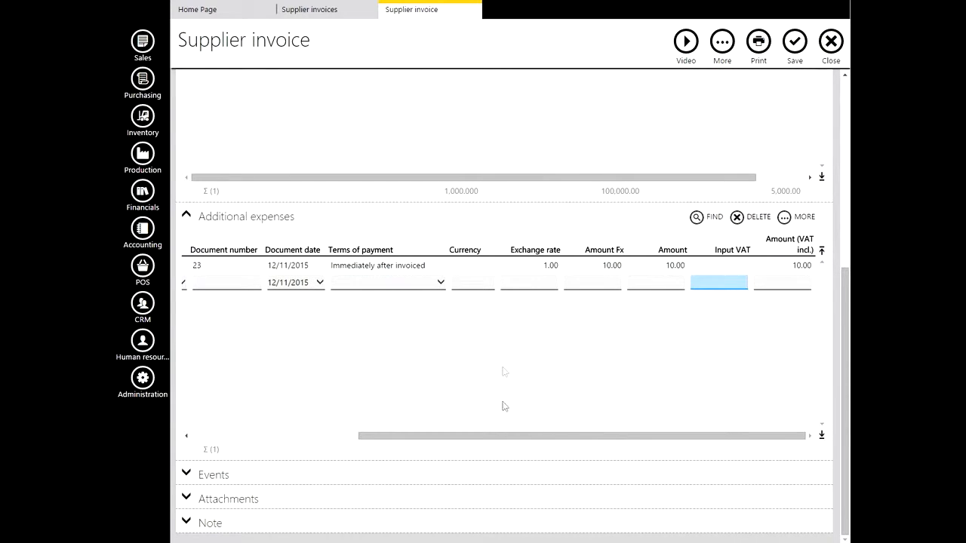
left_click(799, 266)
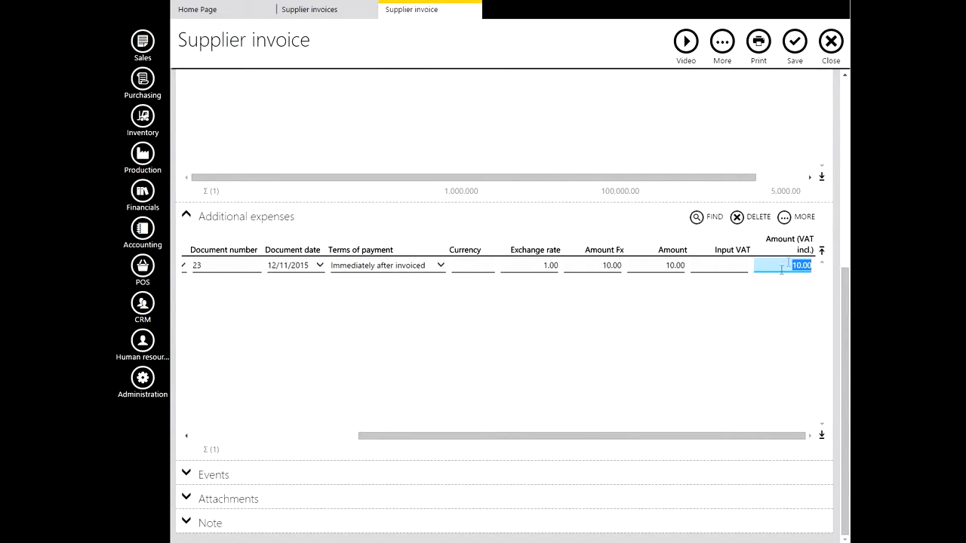
left_click(189, 219)
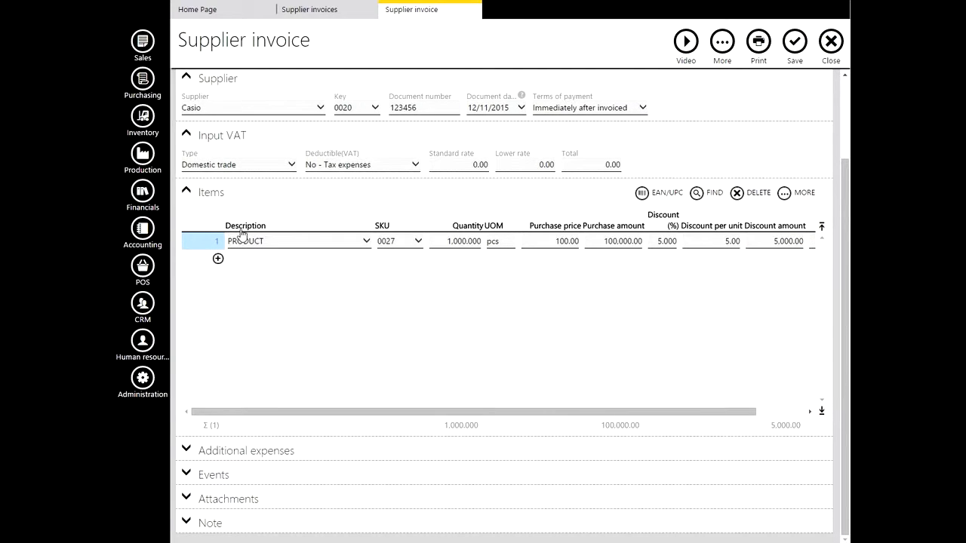
Examine the event fields of the invoice, including period type and event type, and collapse the section
left_click(215, 476)
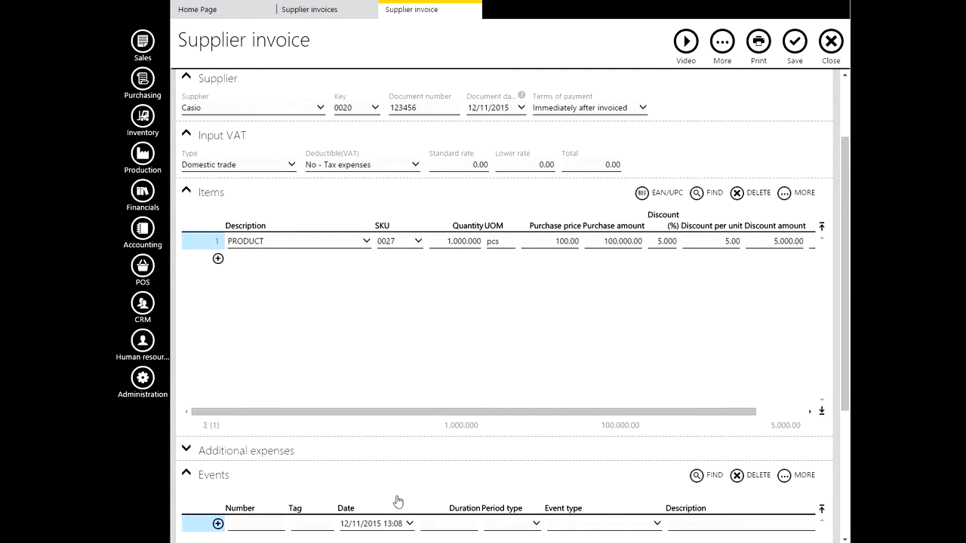
left_click(519, 524)
left_click(521, 526)
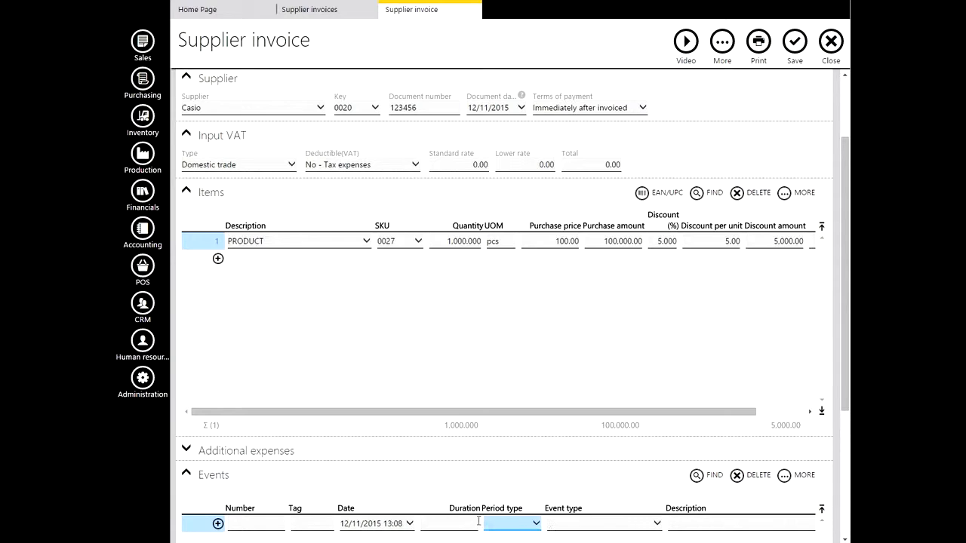
left_click(599, 530)
left_click(358, 498)
left_click(195, 475)
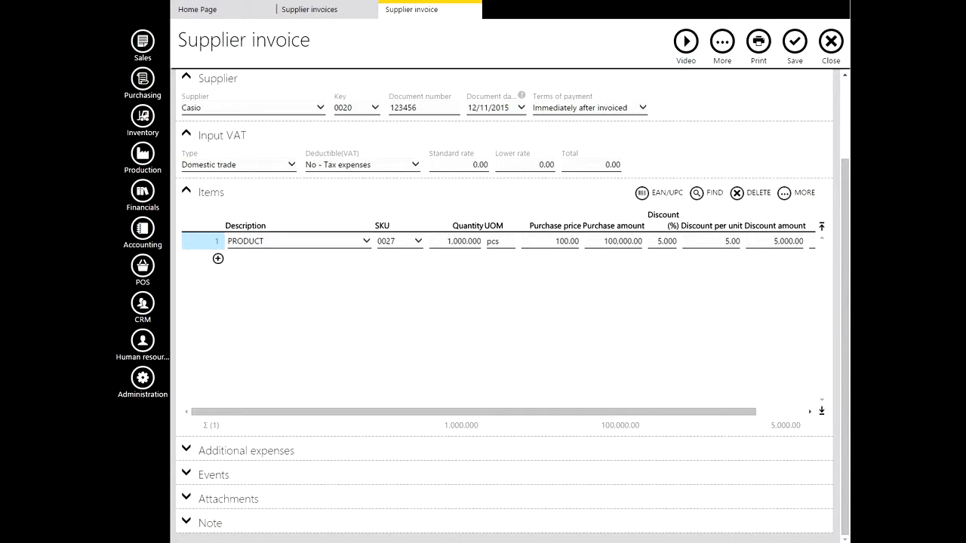
Examine the attachments and note sections of the invoice, collapsing each one
left_click(229, 499)
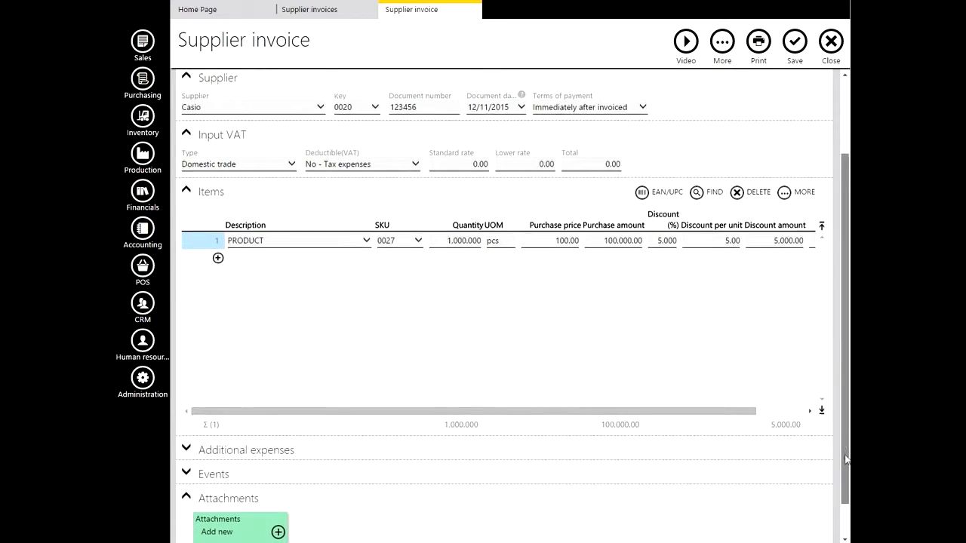
scroll(815, 438, "down", 1)
left_click(225, 463)
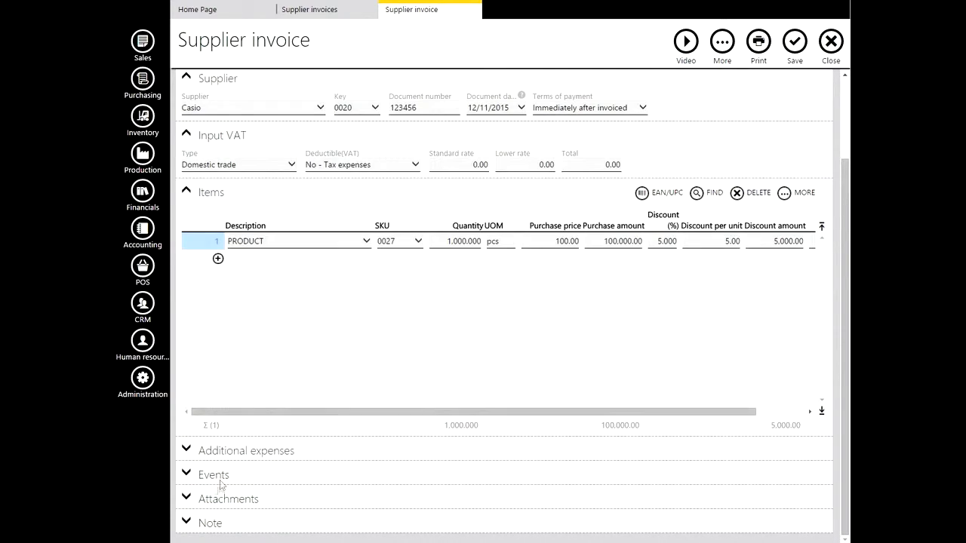
left_click(212, 522)
scroll(847, 385, "down", 3)
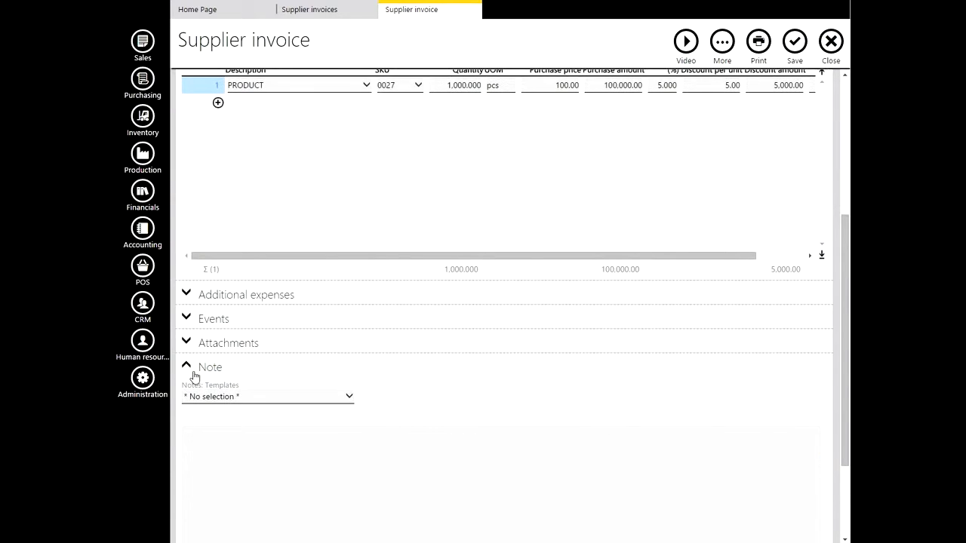
left_click(194, 370)
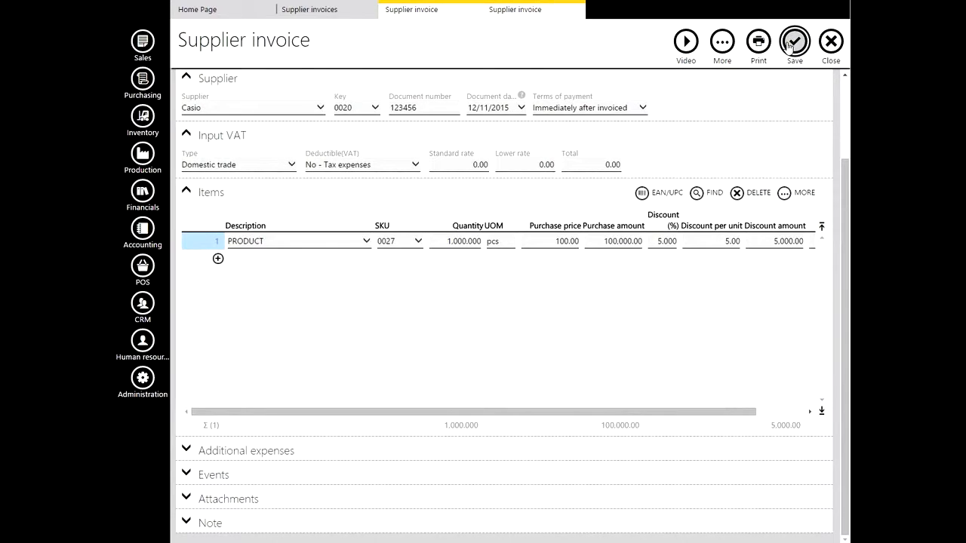
Save the supplier invoice and check its amounts and status in the supplier invoices list before closing the list
left_click(794, 42)
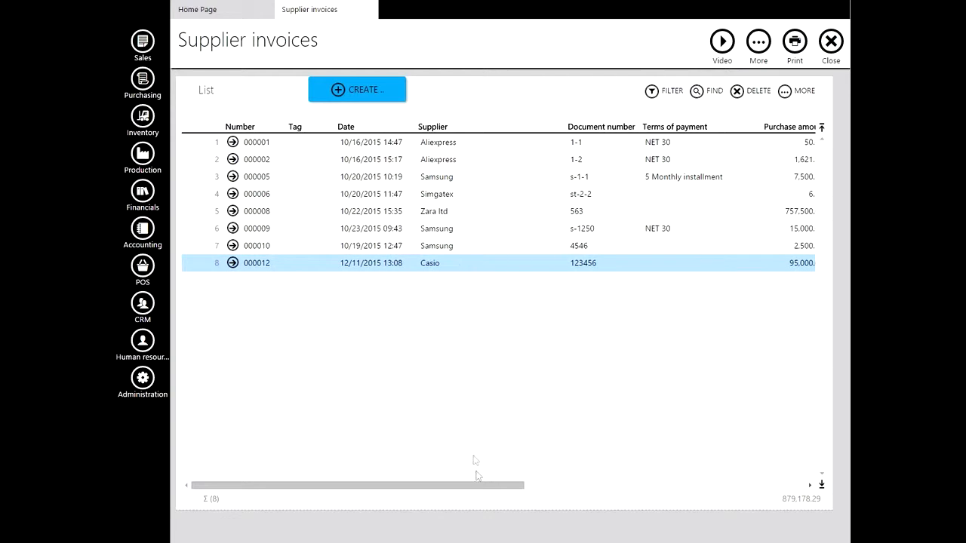
left_click_drag(478, 488, 776, 491)
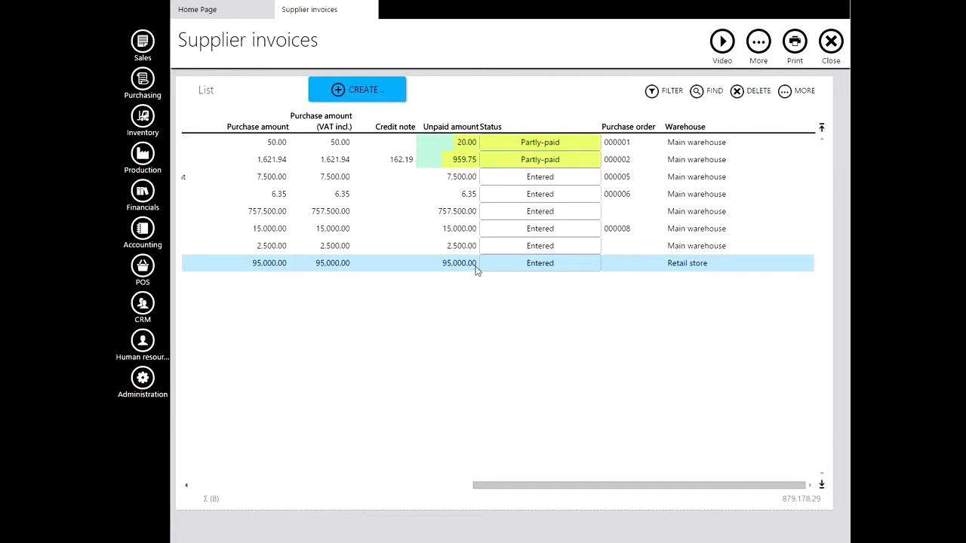
left_click_drag(556, 491, 204, 498)
left_click(833, 55)
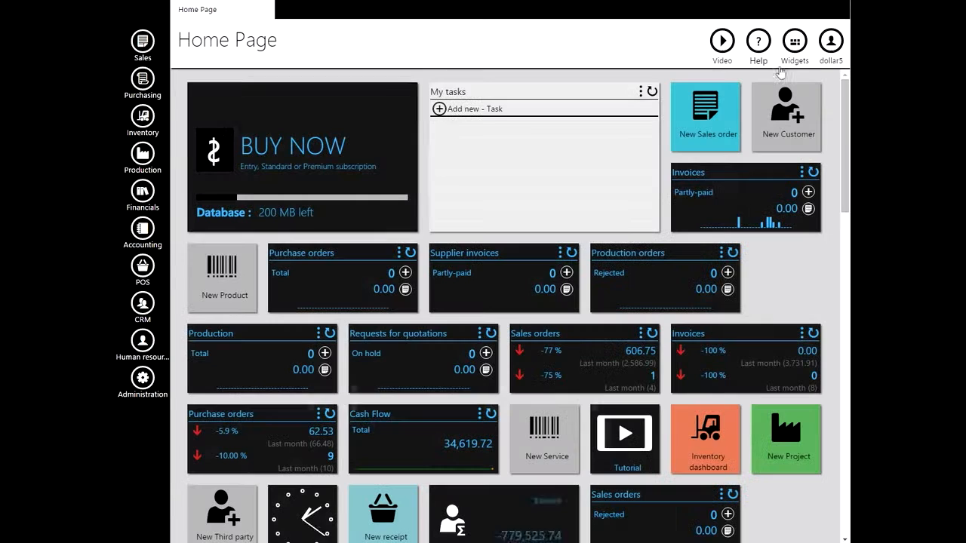
Check the stock quantity of PRODUCT (SKU 0027) in the Inventory dashboard and review its stock documents
left_click(144, 120)
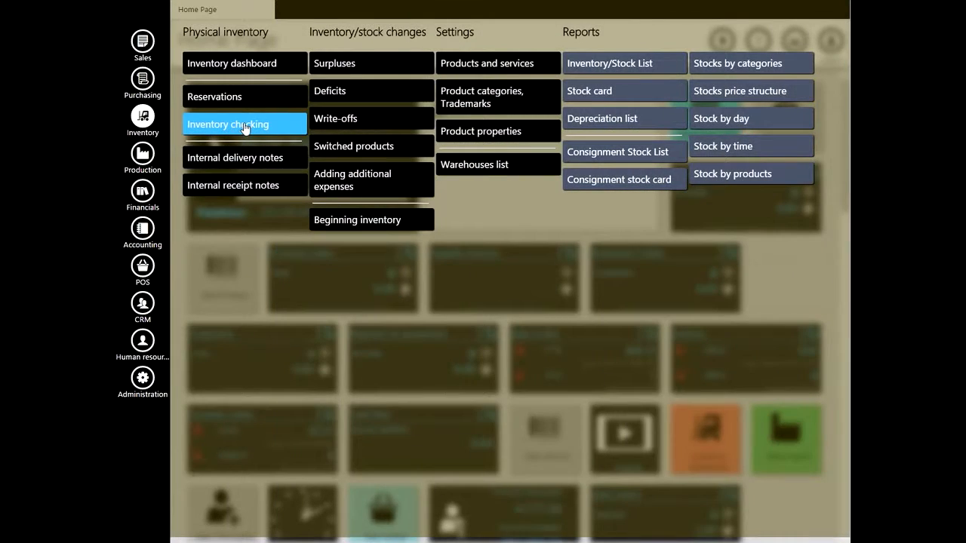
left_click(250, 64)
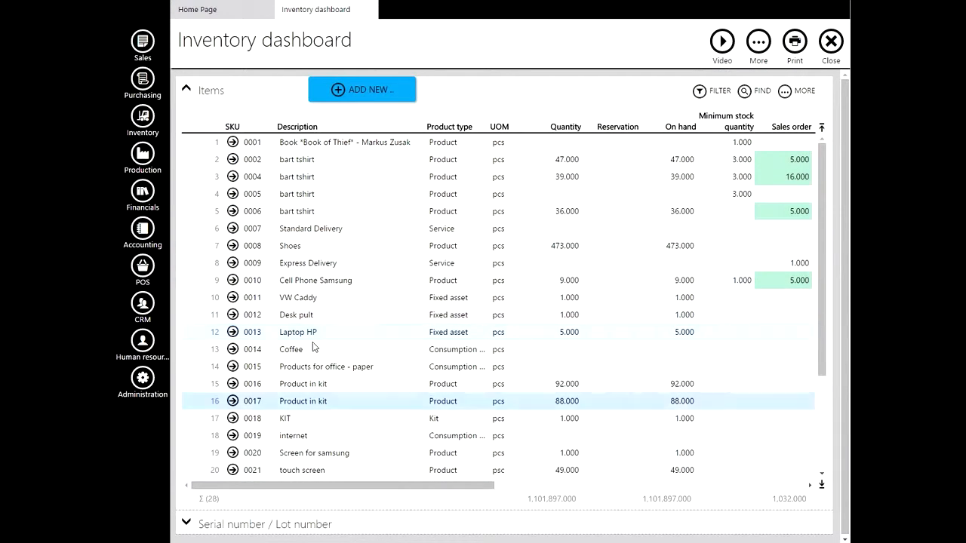
scroll(312, 346, "down", 4)
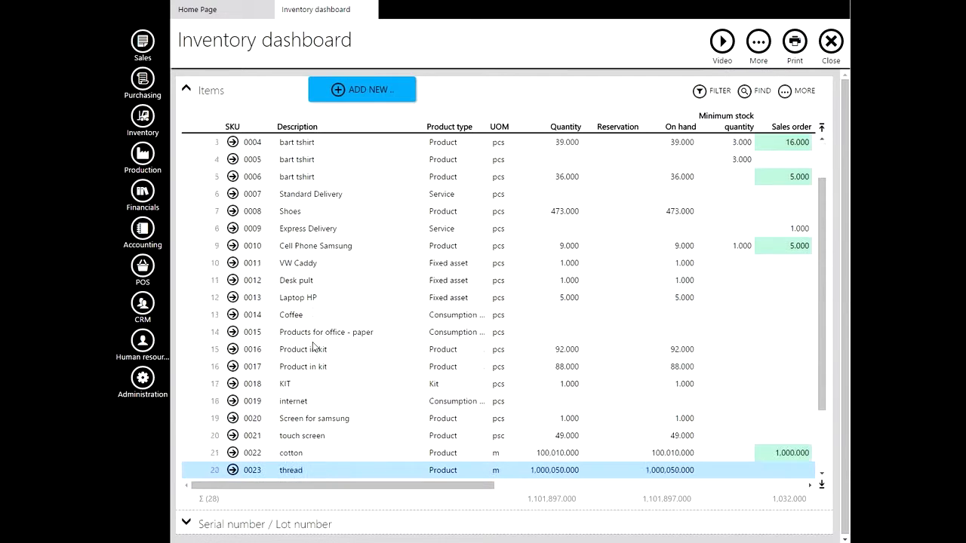
left_click(302, 438)
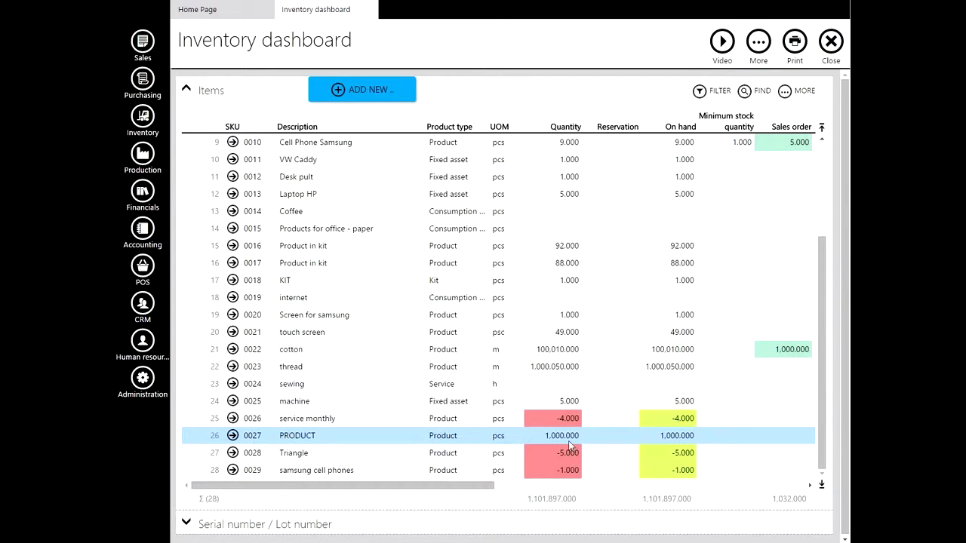
left_click(233, 435)
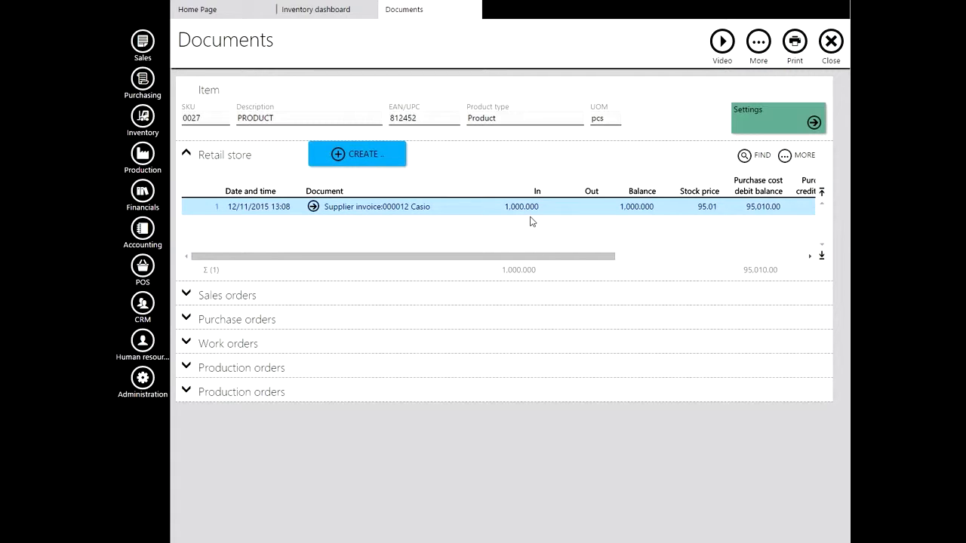
left_click(831, 46)
left_click(827, 44)
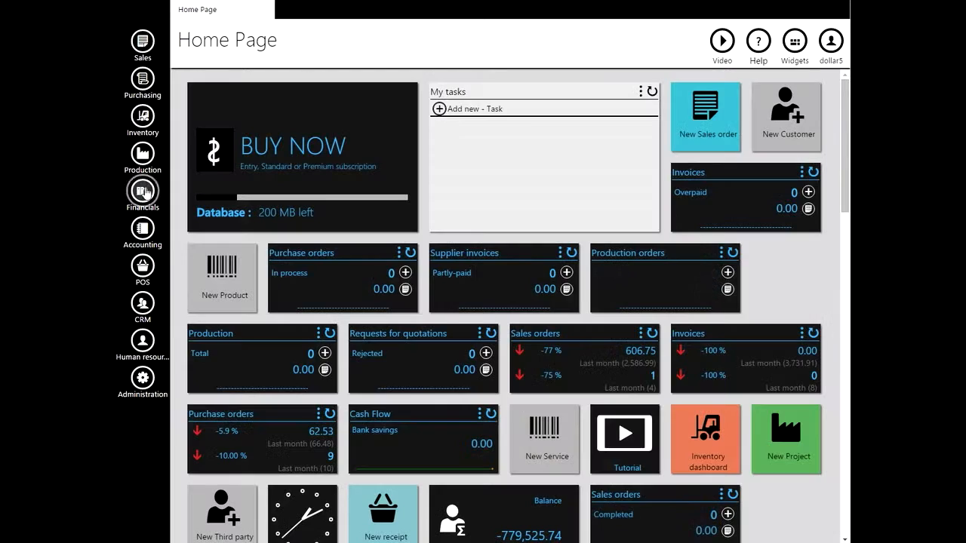
Run the Partner ledger report for business associate Casio, view it without the parameters, and close it
left_click(142, 191)
left_click(627, 60)
left_click(706, 298)
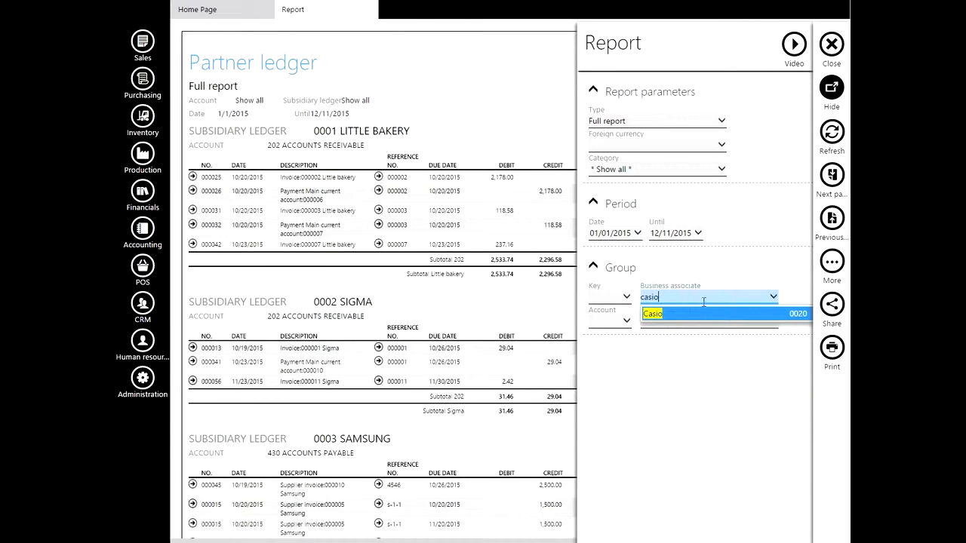
left_click(699, 314)
left_click(833, 133)
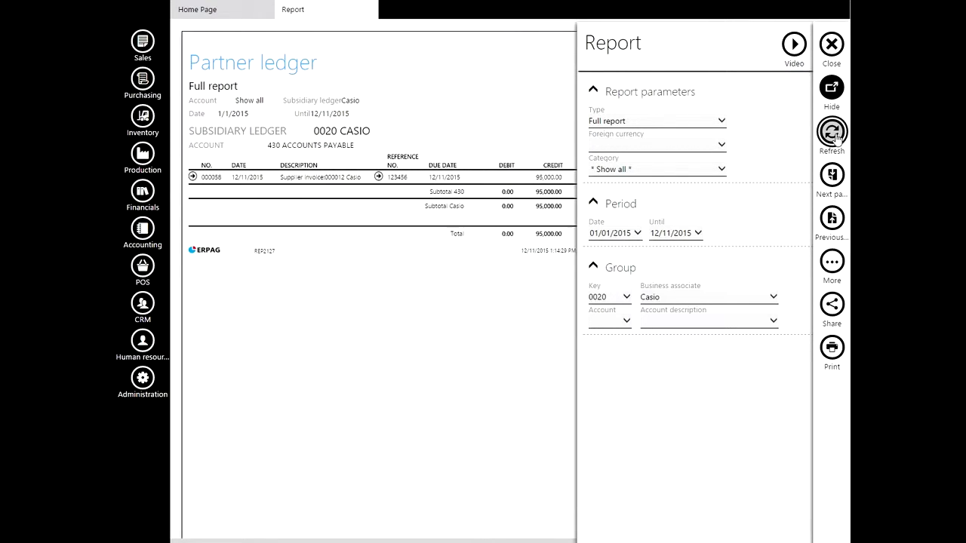
left_click(832, 87)
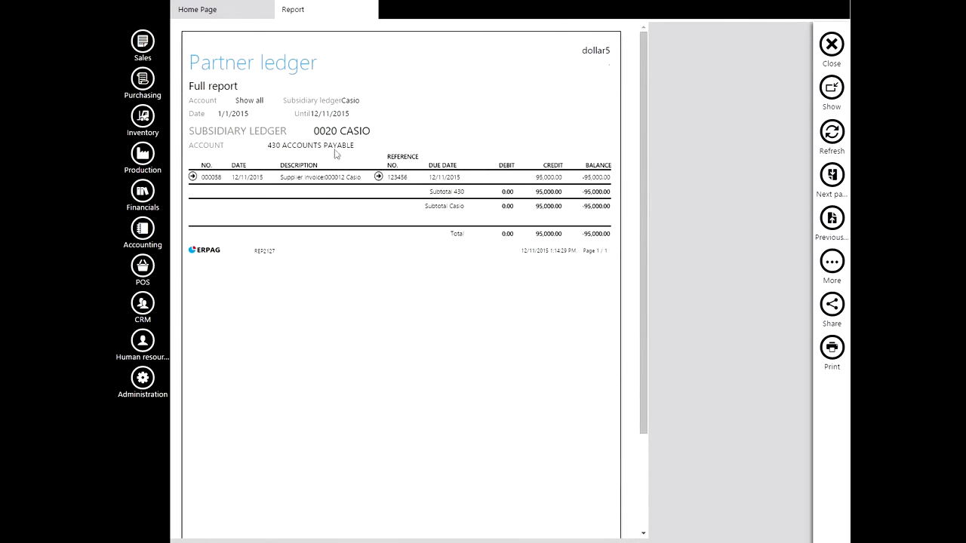
left_click(832, 43)
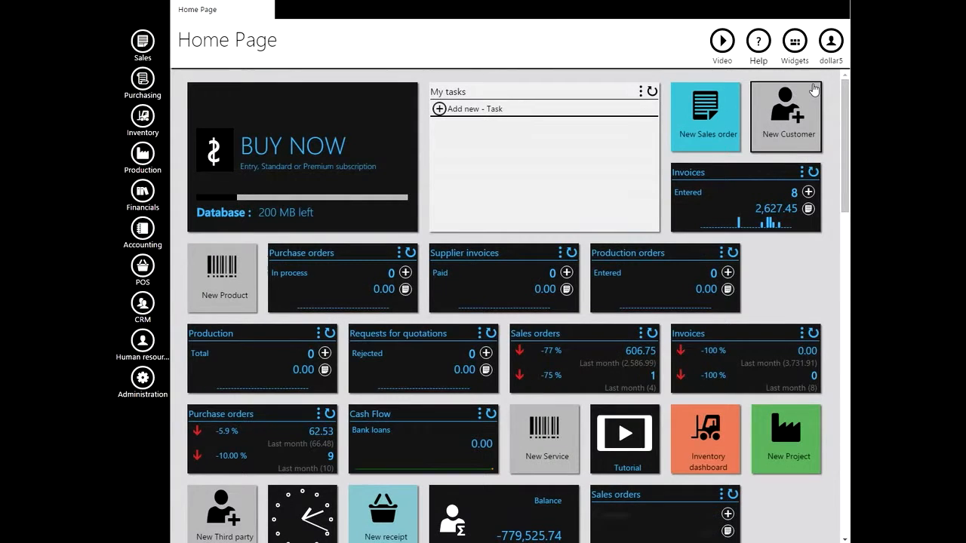